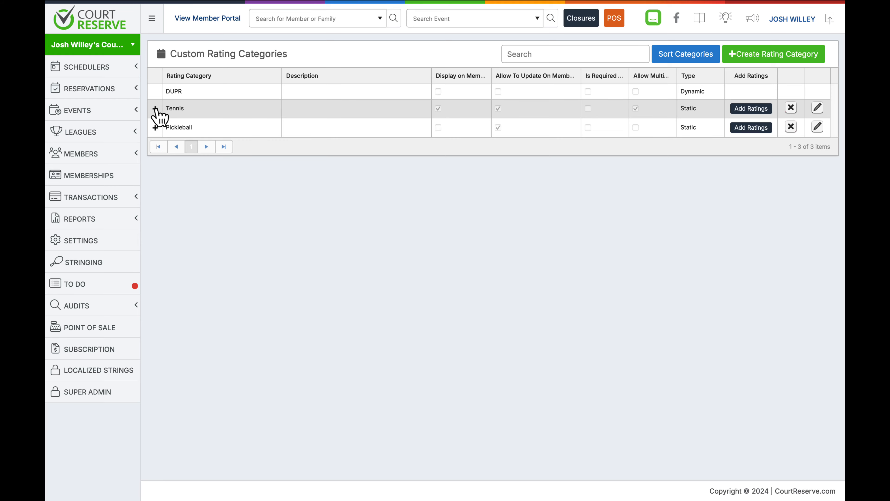
Expand the Tennis rating category, look over its form for adding a rating without saving, and view its sort options.
click(156, 108)
click(746, 109)
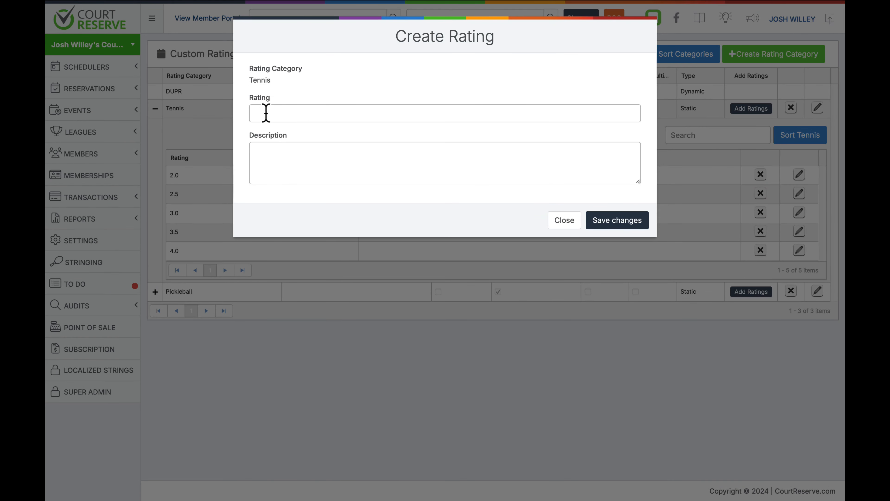
click(564, 222)
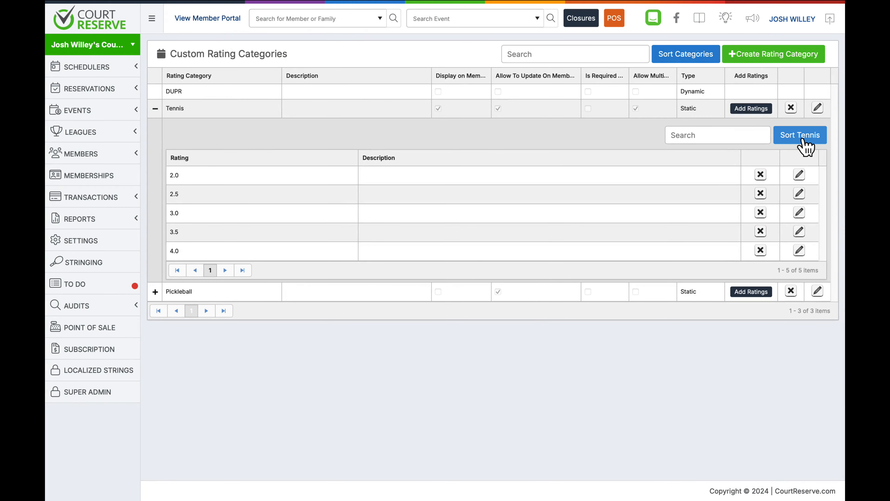
click(803, 140)
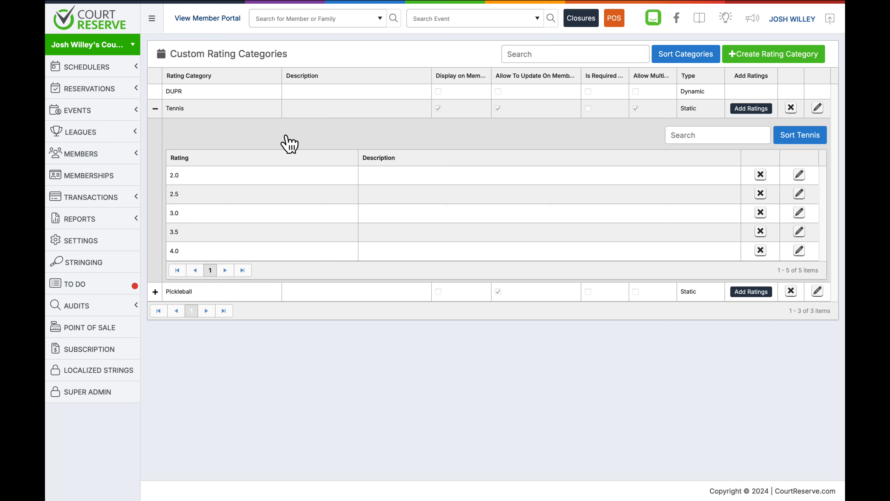
Go to the member settings and open the Custom Fields page.
click(88, 245)
scroll(246, 283, down, 10)
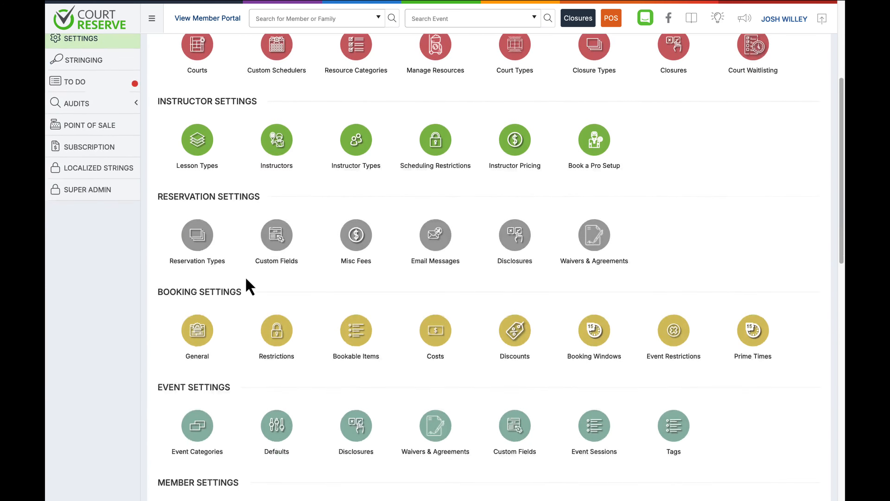
scroll(245, 286, down, 2)
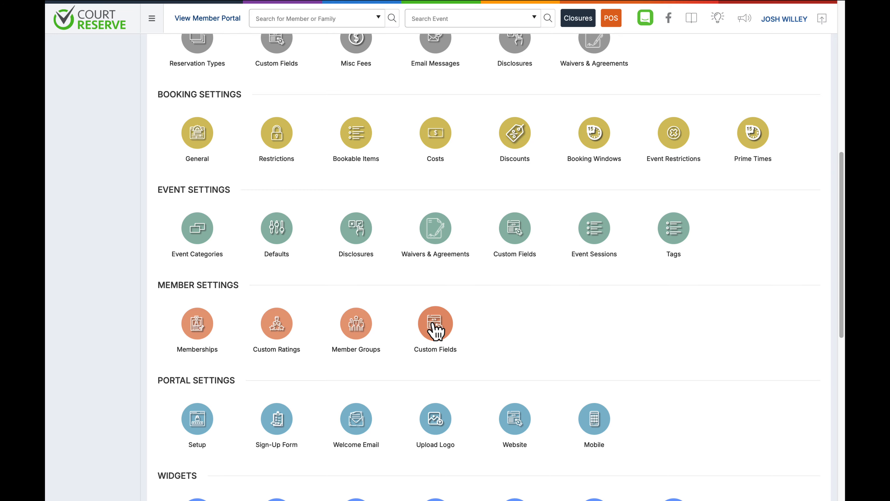
click(436, 329)
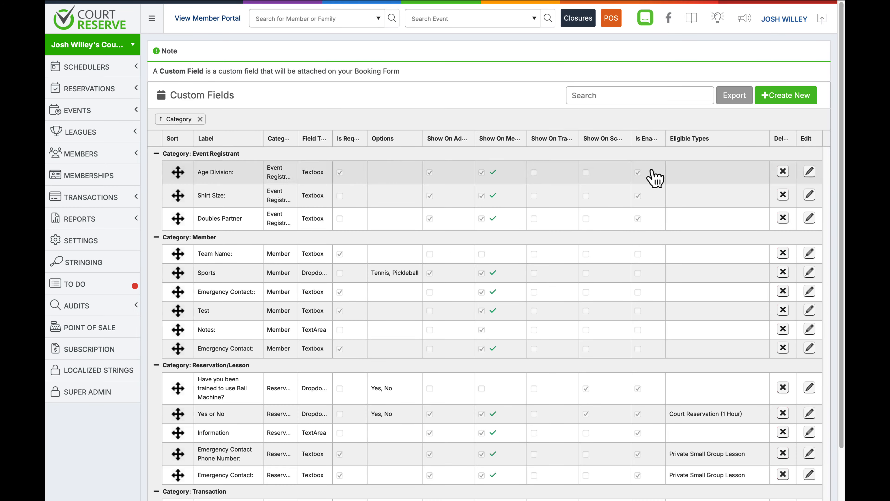
Start a new custom field in the Member category and try the TextBox, TextArea and DropDown field types.
click(787, 103)
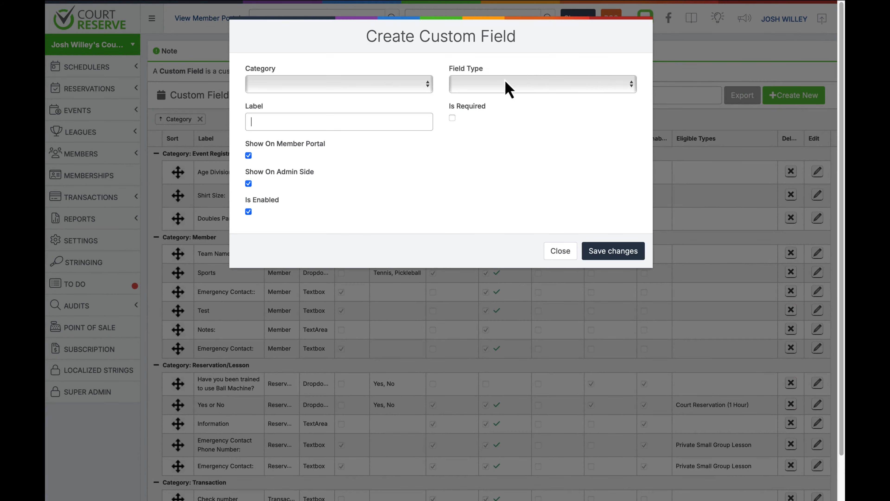
click(426, 88)
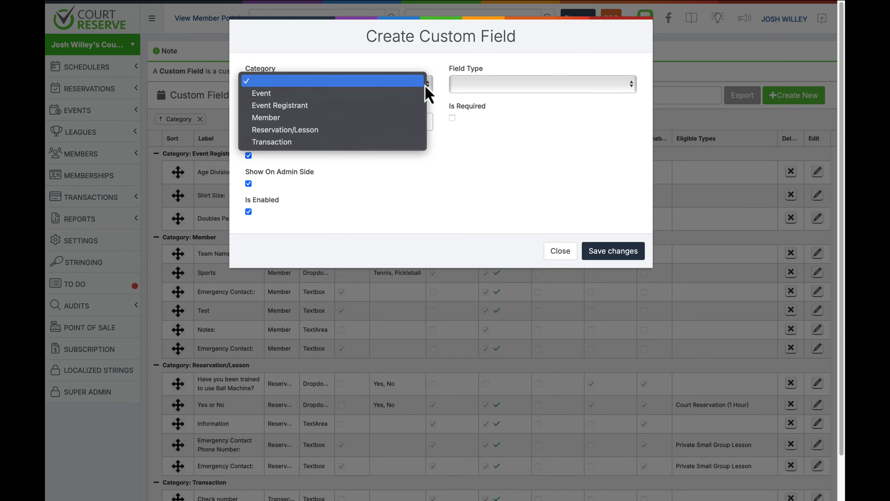
click(407, 120)
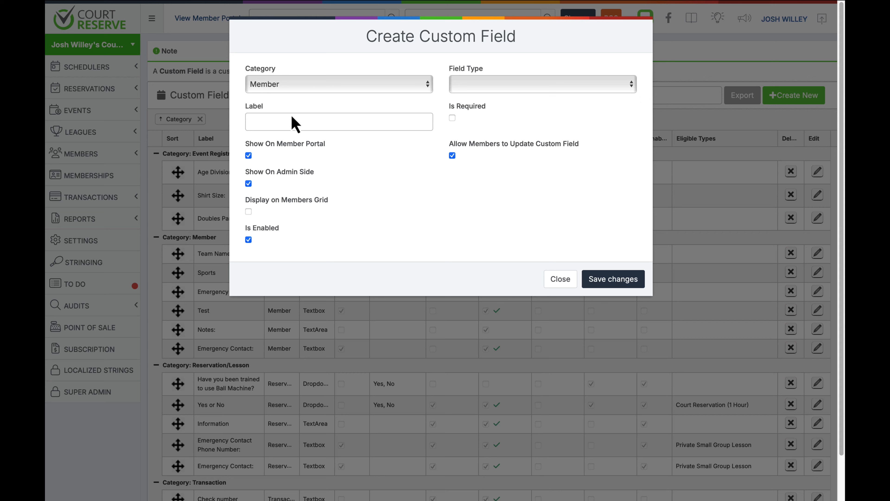
click(486, 91)
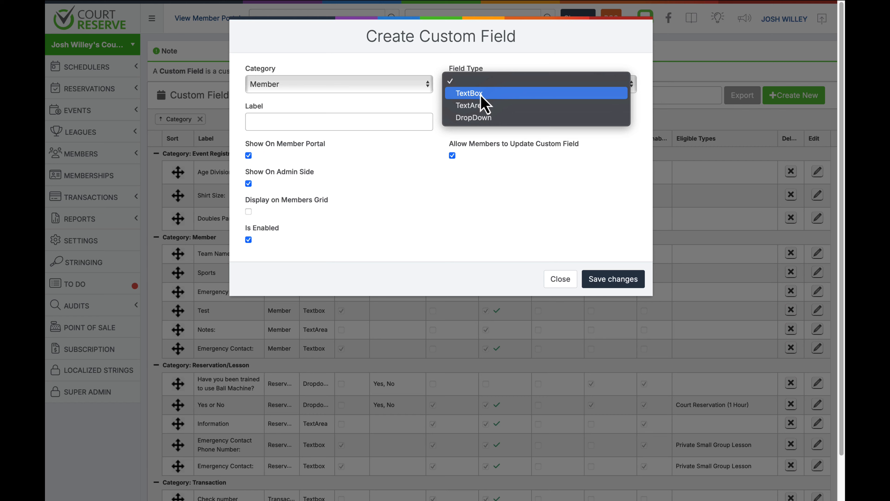
click(485, 104)
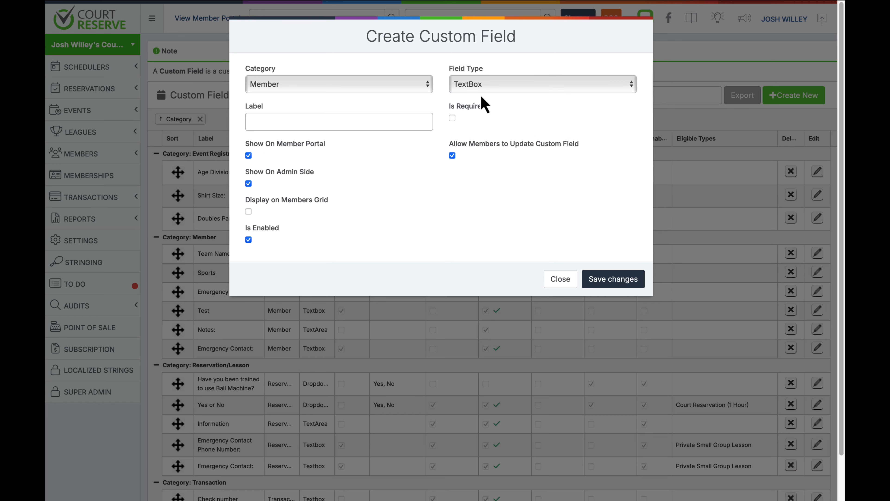
click(498, 88)
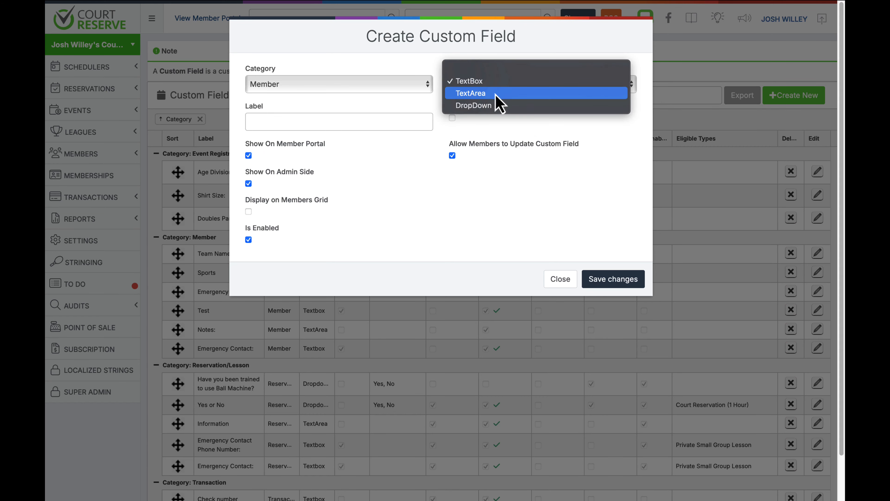
click(499, 93)
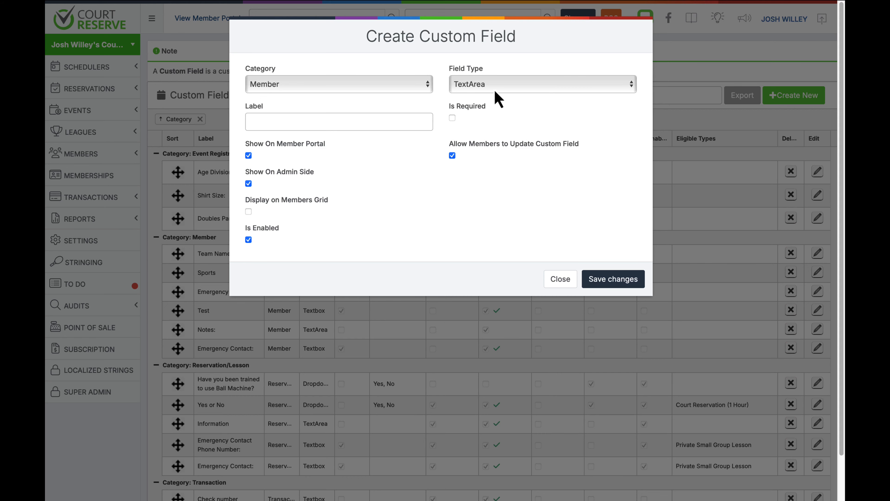
click(495, 91)
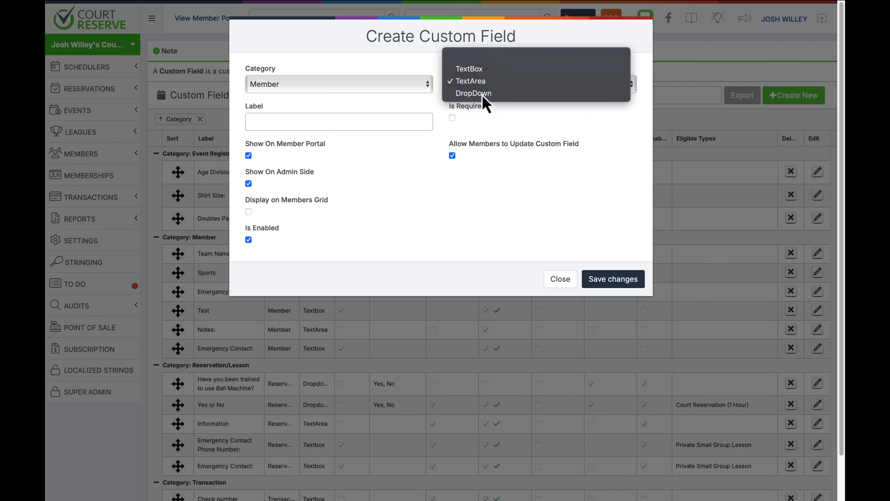
click(484, 95)
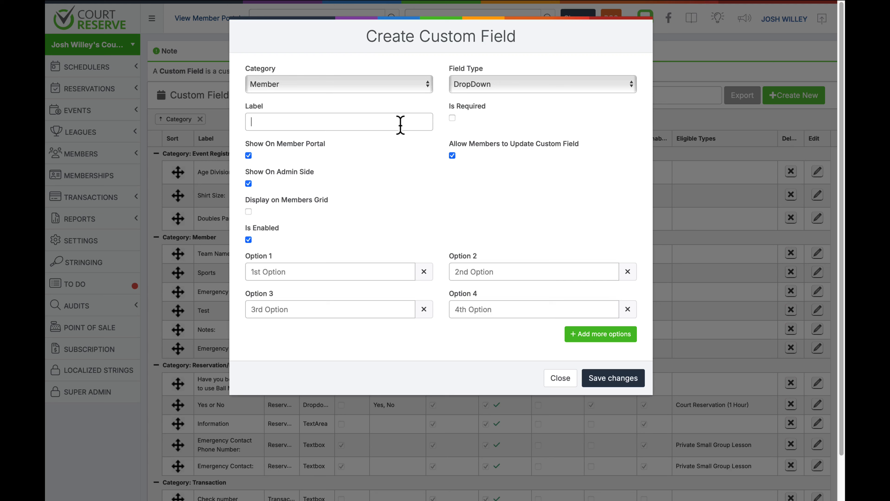
Mark the new member field as required, toggle Show On Member Portal off and on, and enable Display on Members Grid.
click(453, 118)
click(249, 155)
click(248, 156)
click(248, 212)
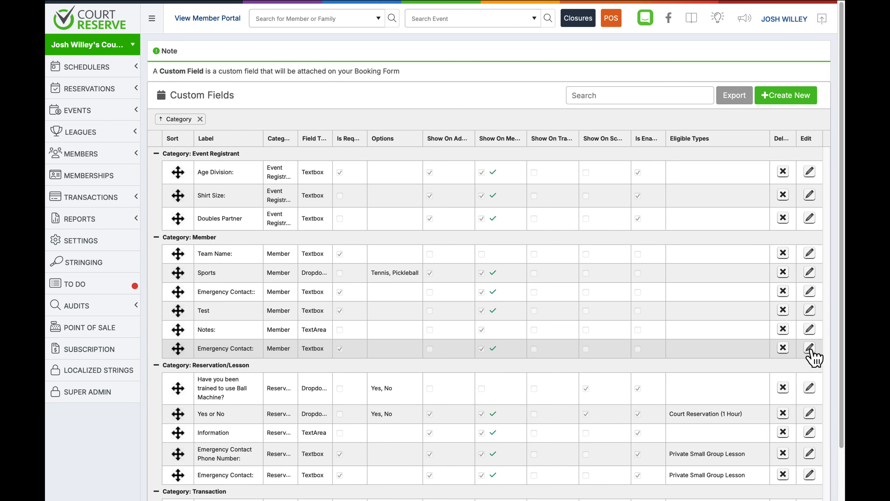
Inspect the settings of the last "Emergency Contact:" field in the Member category and close them without saving.
click(809, 348)
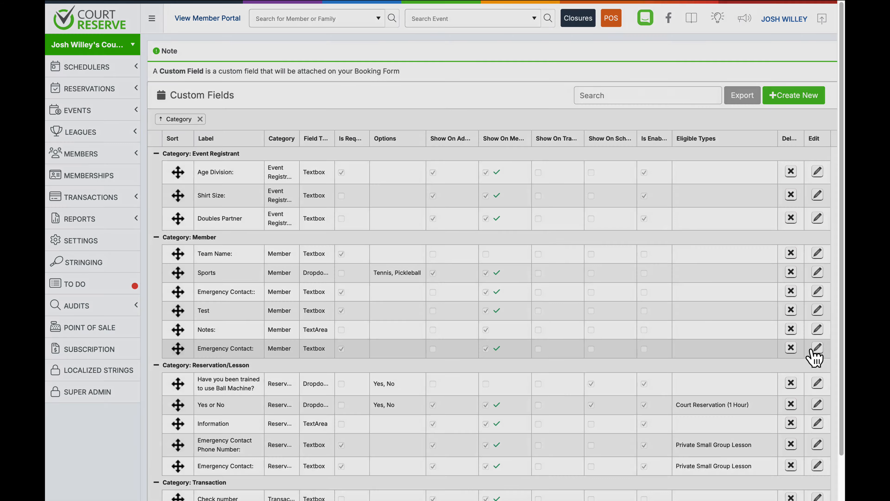
click(380, 153)
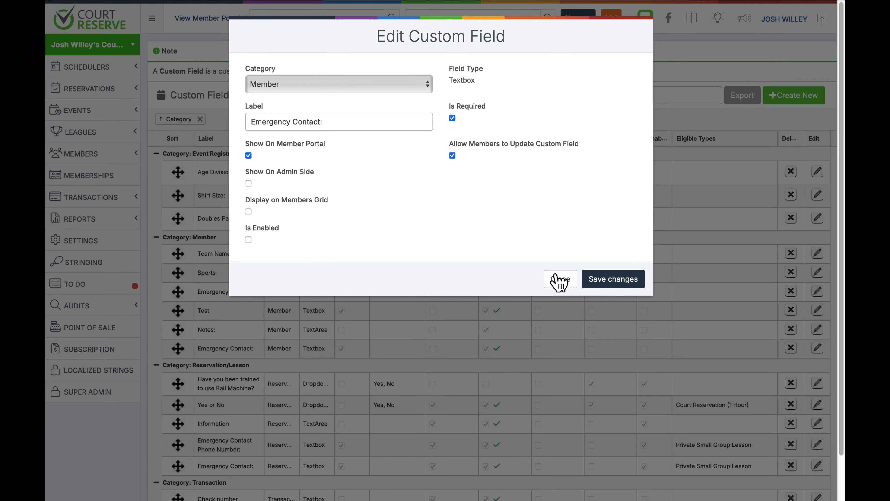
click(560, 280)
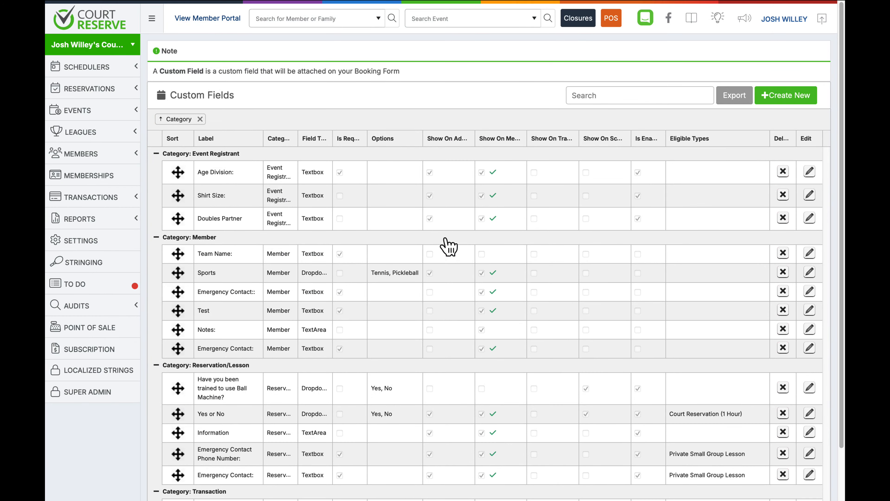
Open the portal's Sign-Up Form settings and review the options on the page.
click(83, 245)
scroll(267, 281, down, 5)
scroll(267, 285, down, 10)
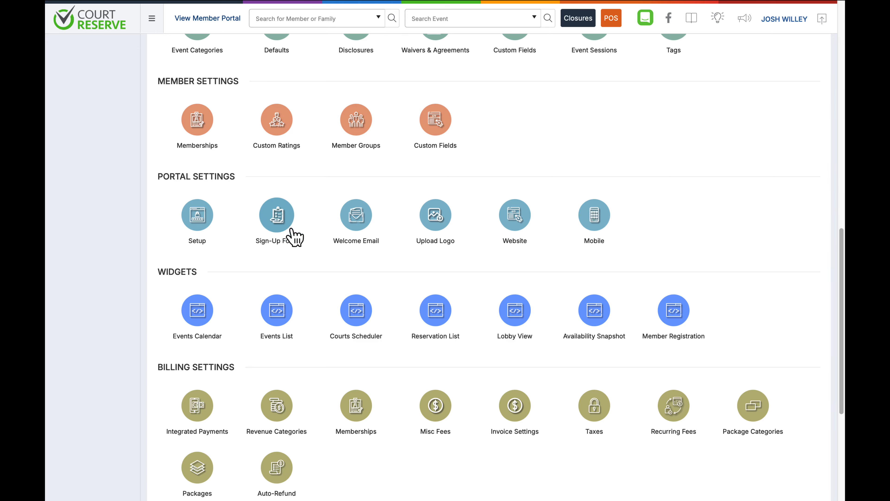
click(293, 235)
scroll(357, 252, down, 6)
scroll(361, 253, down, 8)
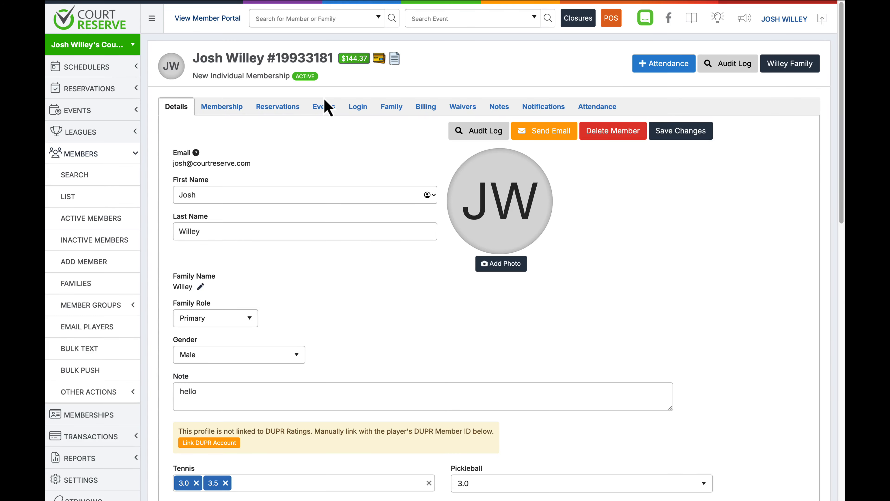
Review the member's membership records, comparing the Family Membership and Individual Membership details.
click(222, 108)
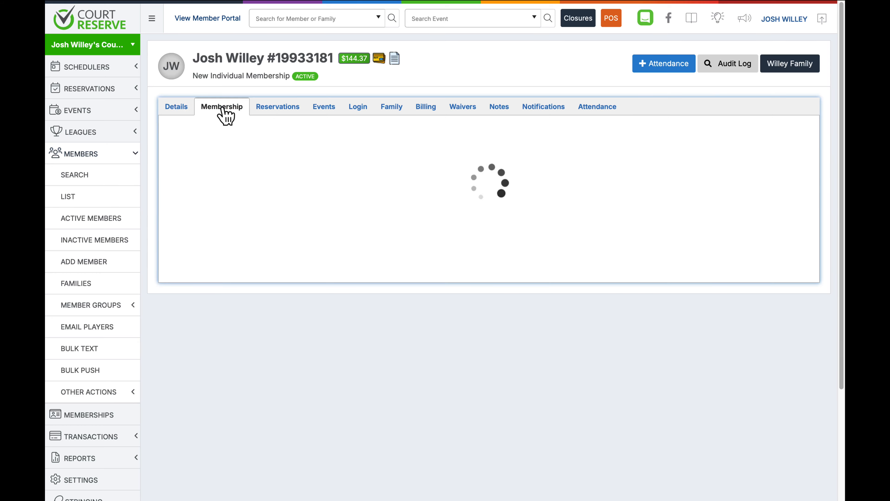
click(271, 130)
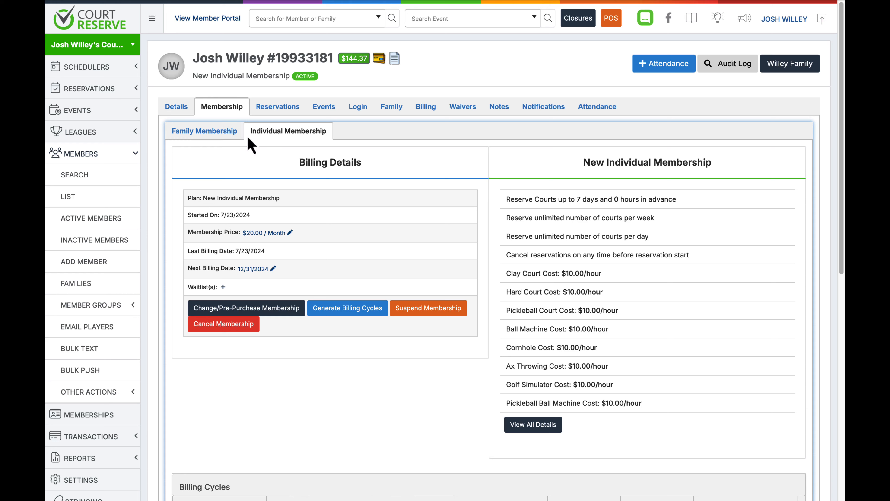
click(235, 135)
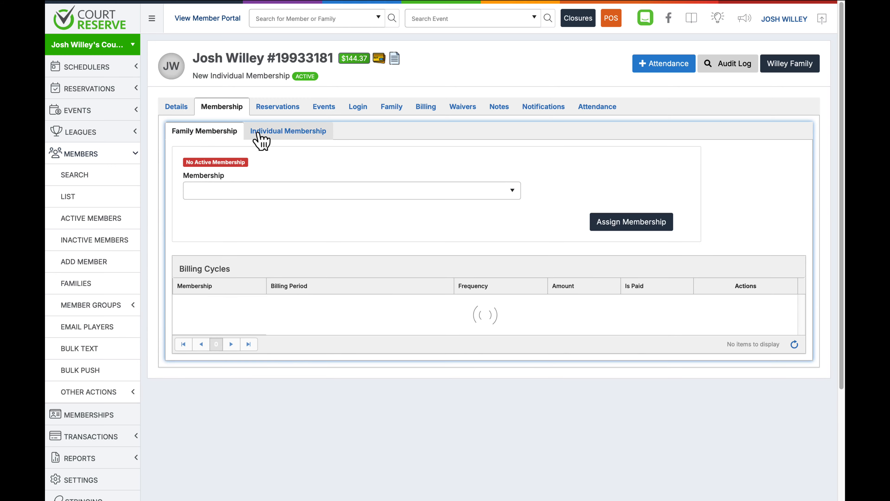
click(285, 131)
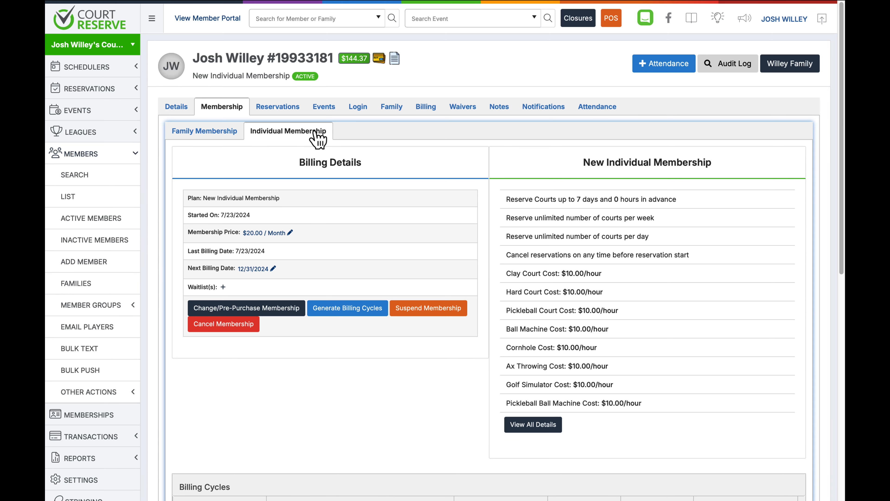
click(215, 132)
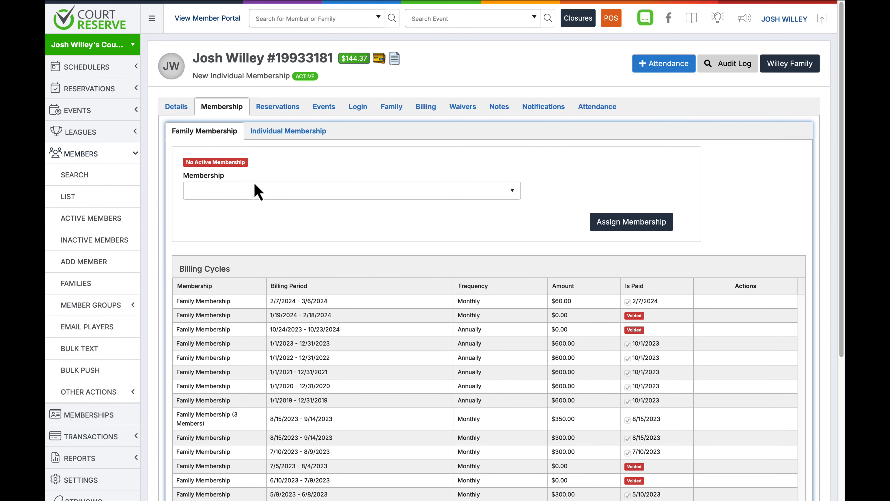
click(270, 137)
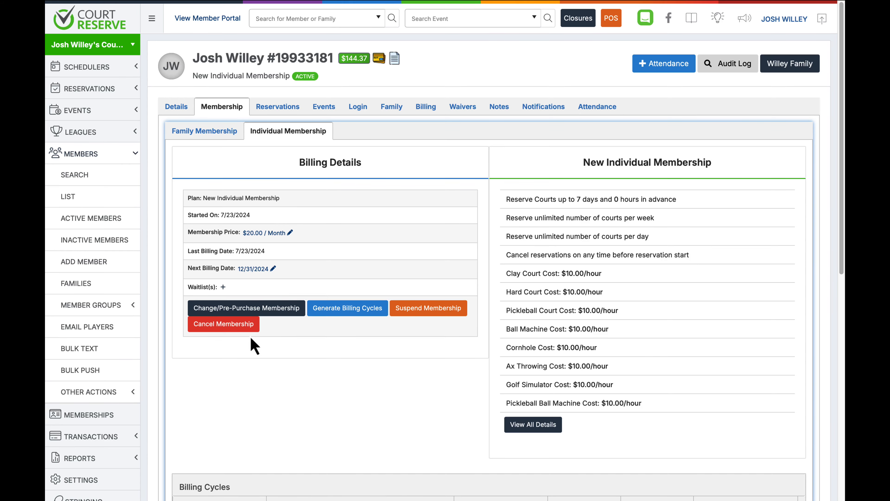
Schedule the member's New Individual Membership to cancel on 9/30/2024, and then cancel the membership immediately.
click(247, 326)
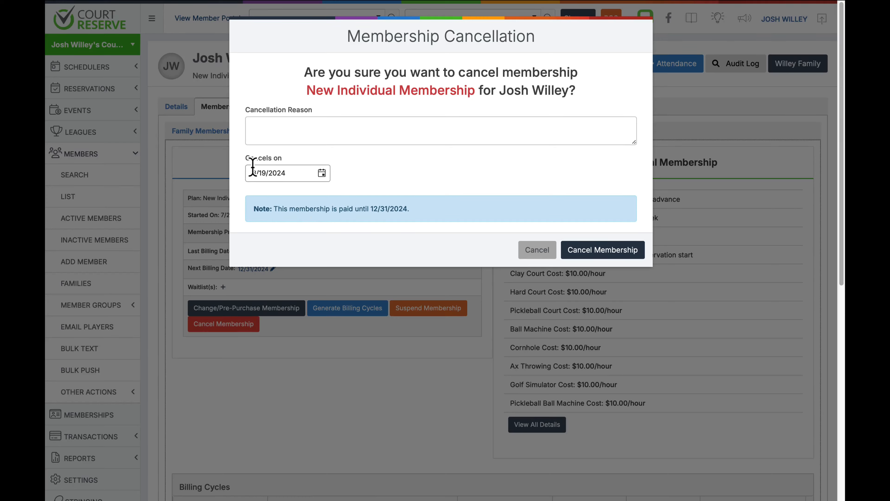
click(322, 175)
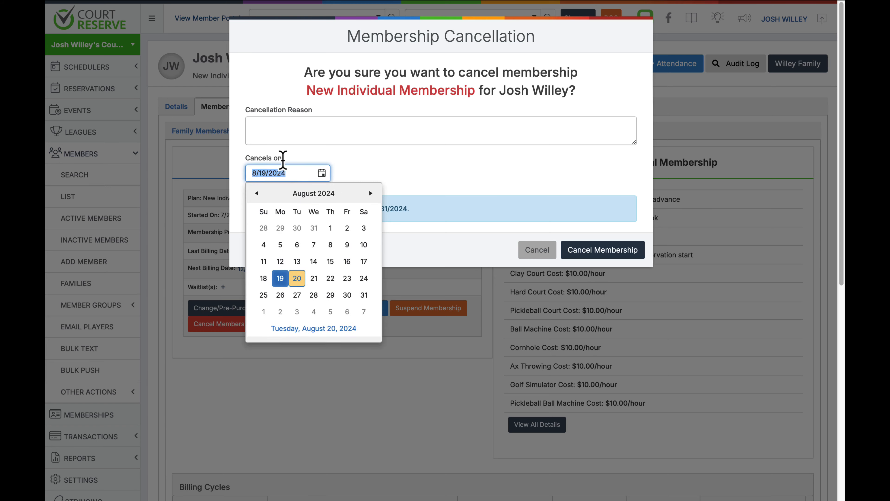
click(332, 195)
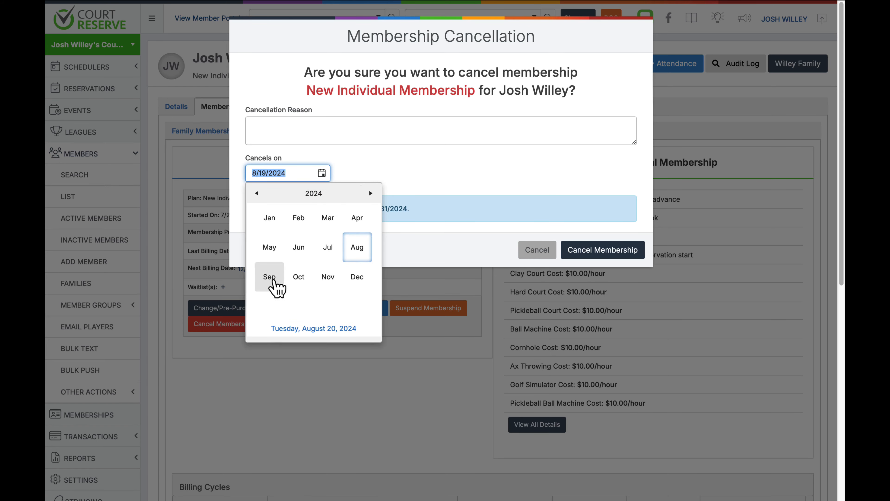
click(275, 285)
click(290, 295)
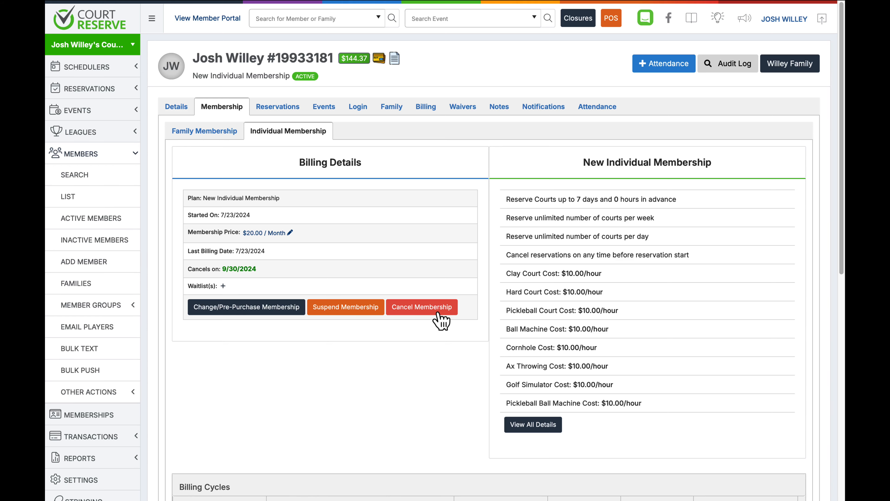
click(438, 313)
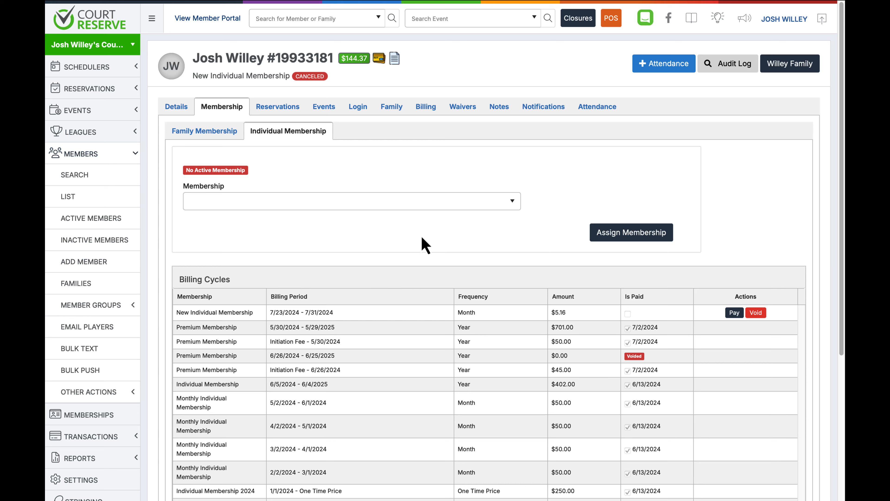
Select Individual Membership for the member, choose to subscribe rather than waitlist, and set the start date to 9/1/2024.
click(409, 210)
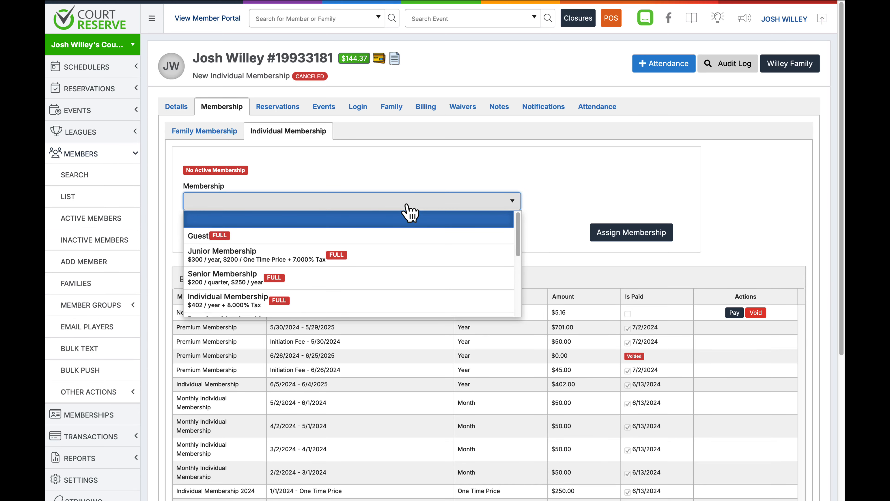
click(371, 305)
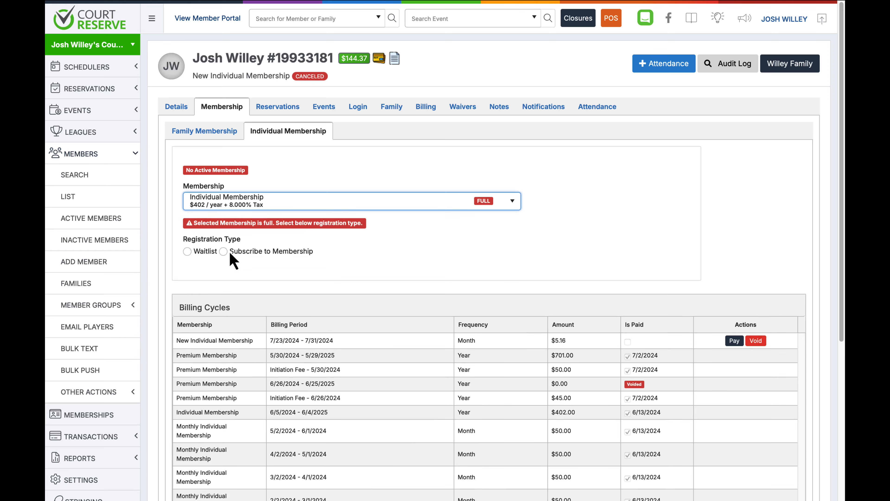
click(224, 252)
scroll(292, 313, down, 1)
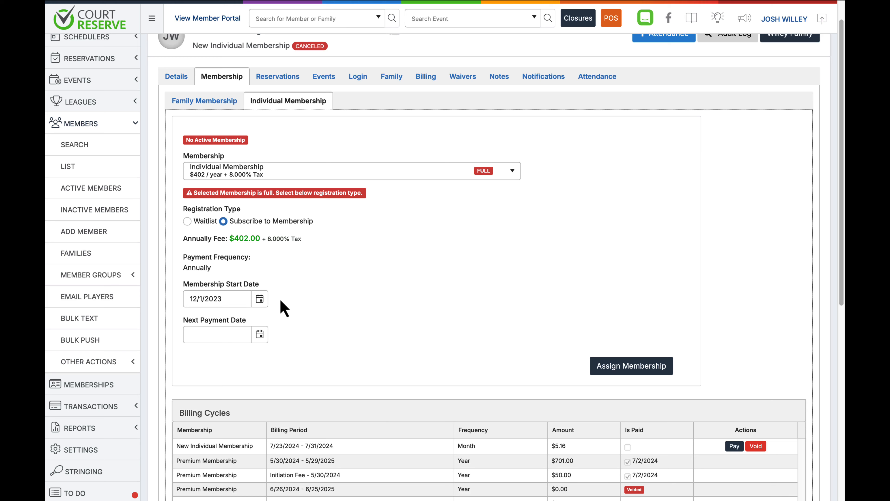
click(261, 299)
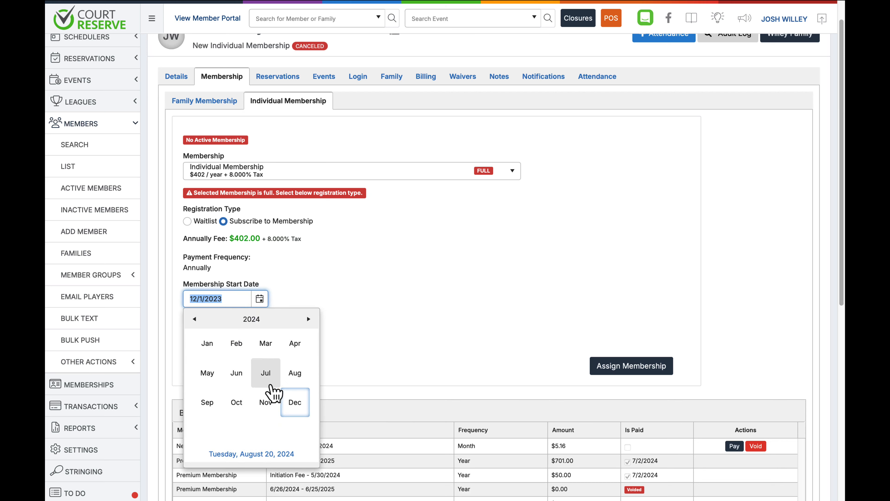
click(209, 407)
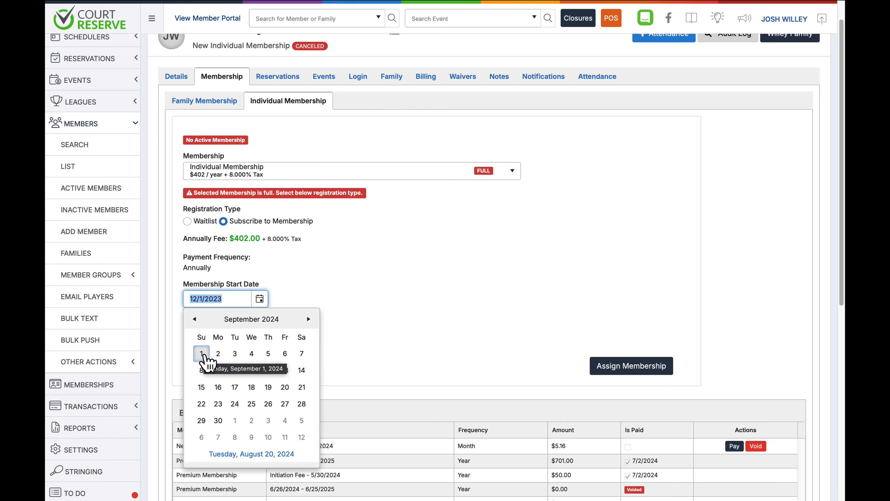
click(204, 355)
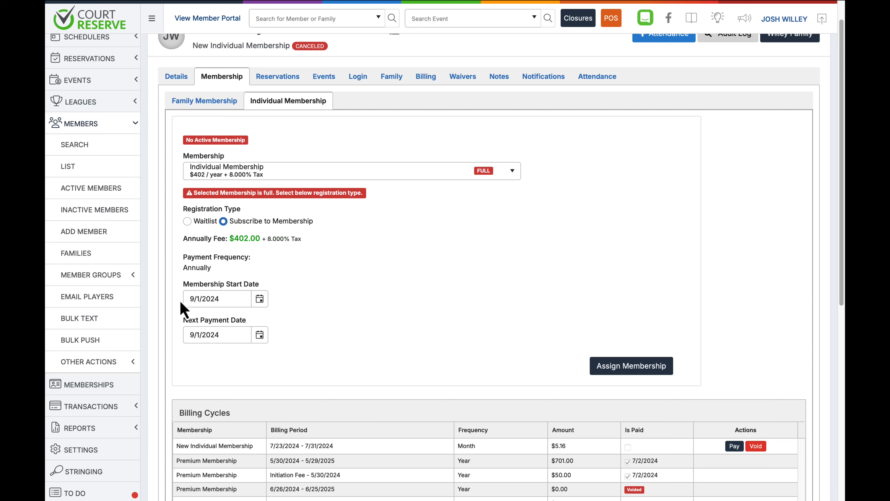
Set the next payment date to 10/1/2024 with a billing cycle created between the start and payment dates, and assign the membership.
click(259, 335)
click(252, 177)
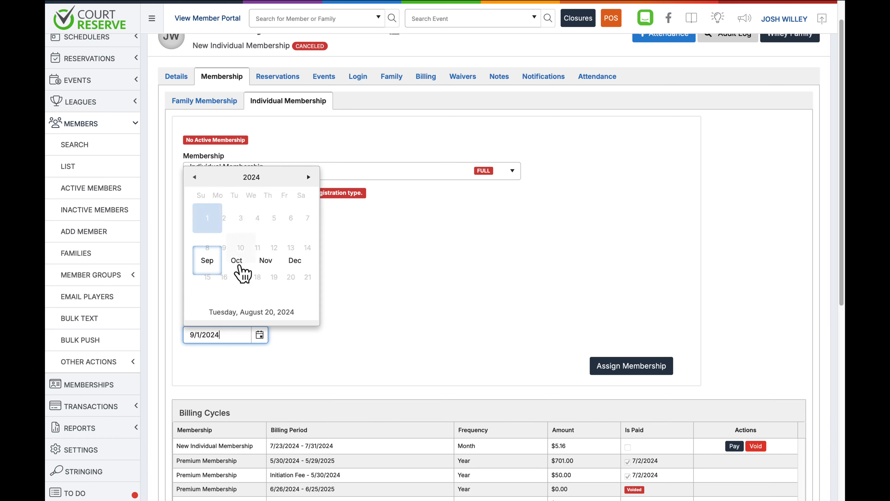
click(235, 261)
click(235, 211)
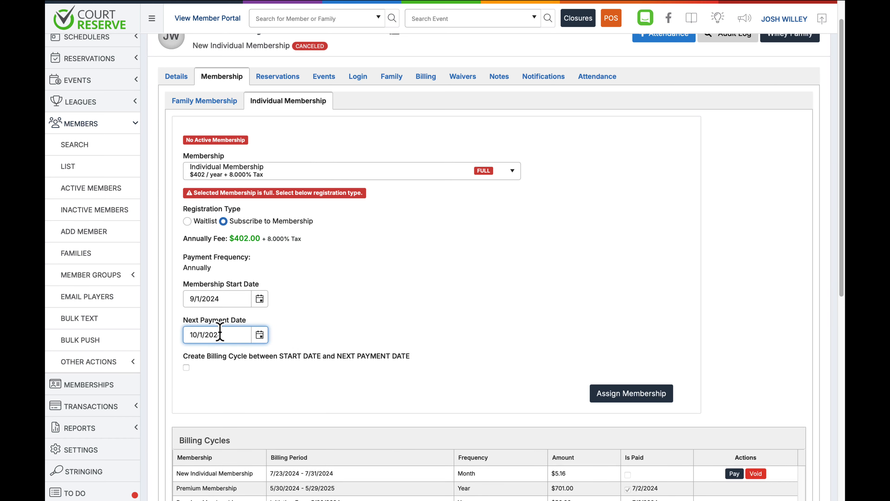
click(299, 301)
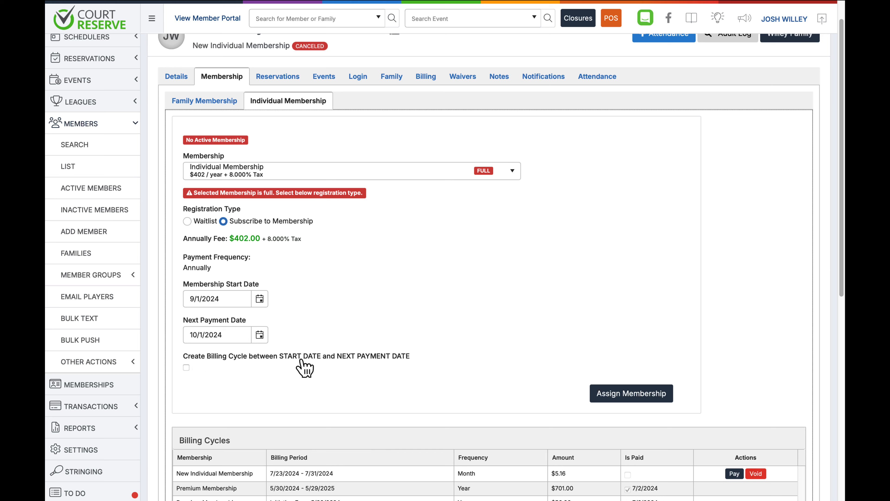
click(186, 367)
click(590, 393)
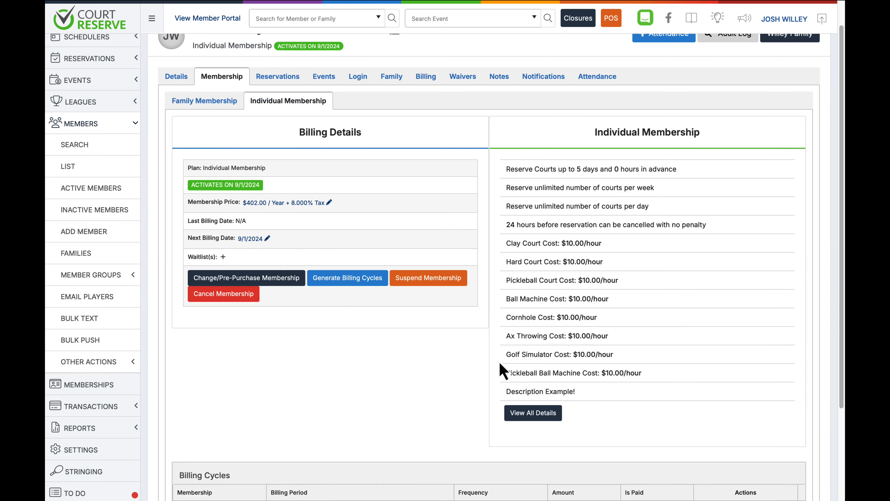
Assign the member the Individual Membership as a subscription with a start date of 8/20/2024.
scroll(430, 350, up, 2)
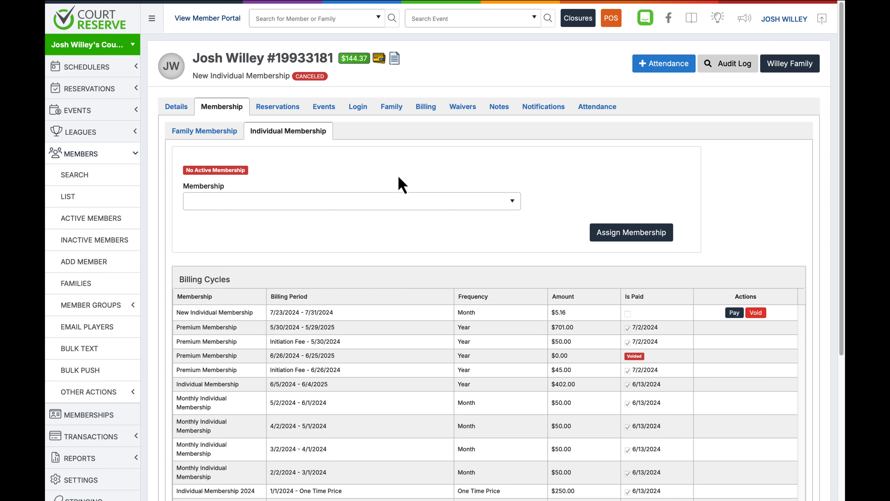
click(395, 201)
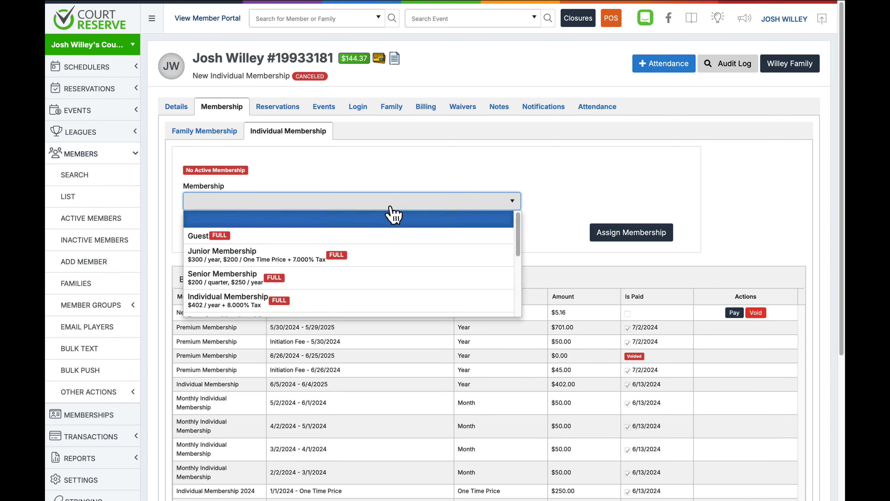
click(332, 305)
click(224, 251)
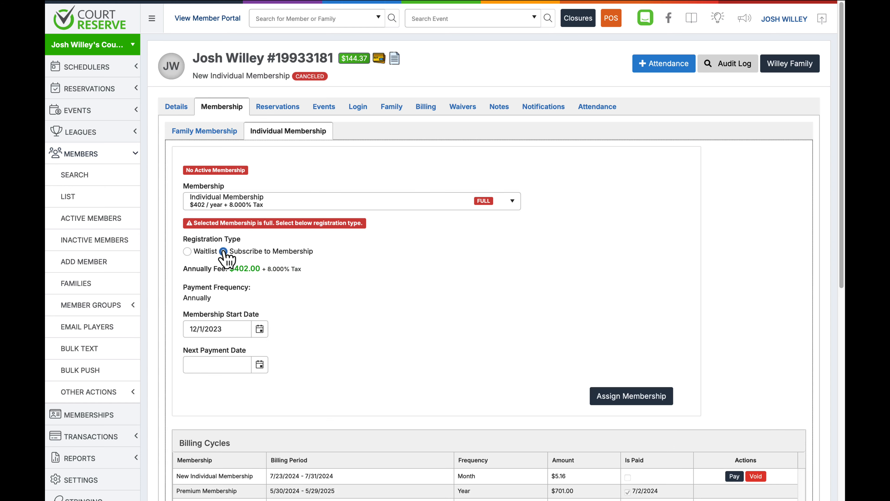
click(260, 329)
click(251, 349)
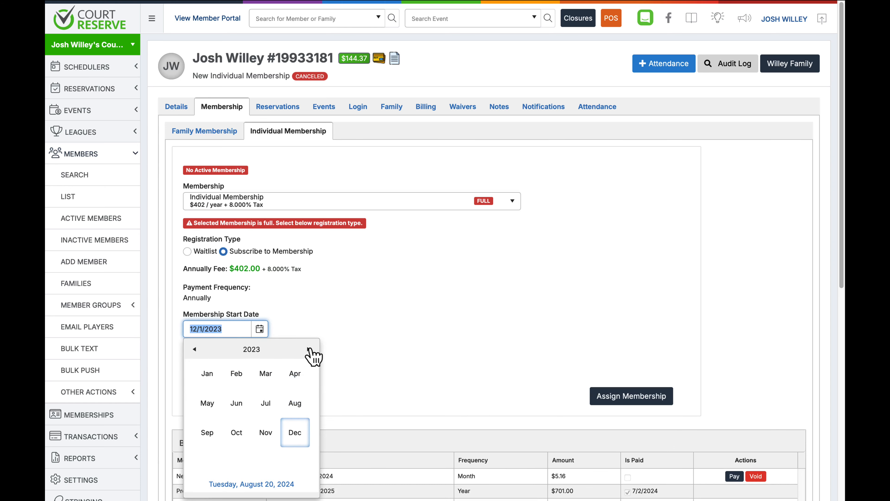
click(308, 349)
click(294, 403)
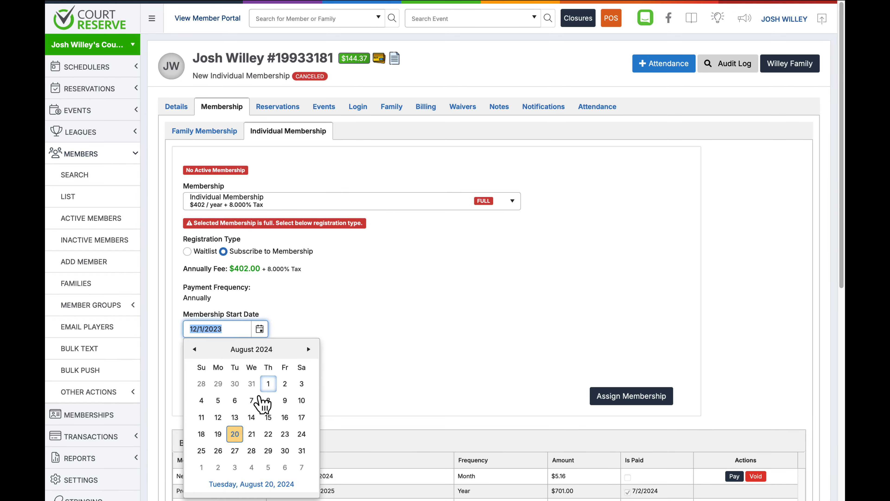
click(235, 433)
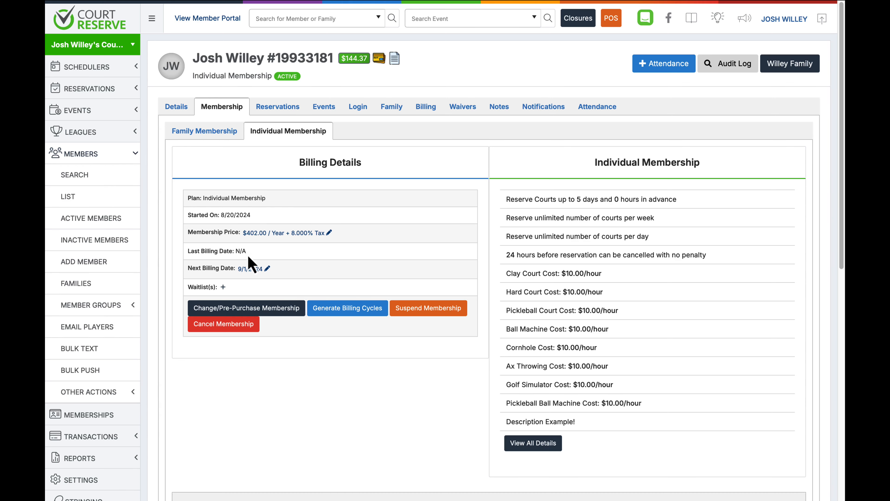
Schedule the member's Individual Membership to cancel on 9/1/2024.
click(227, 326)
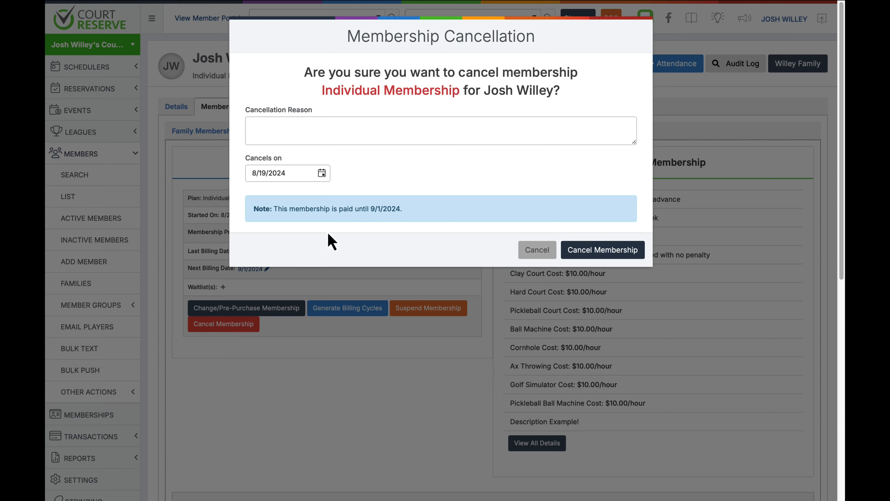
click(321, 173)
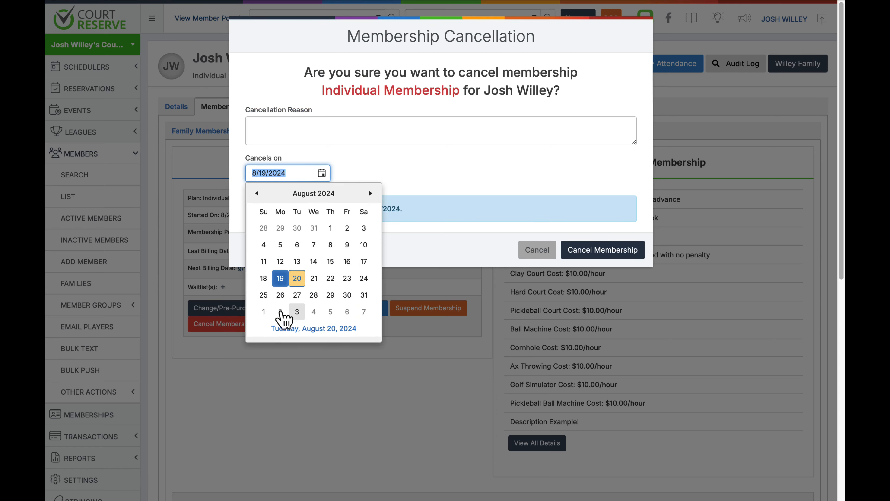
click(268, 309)
click(580, 249)
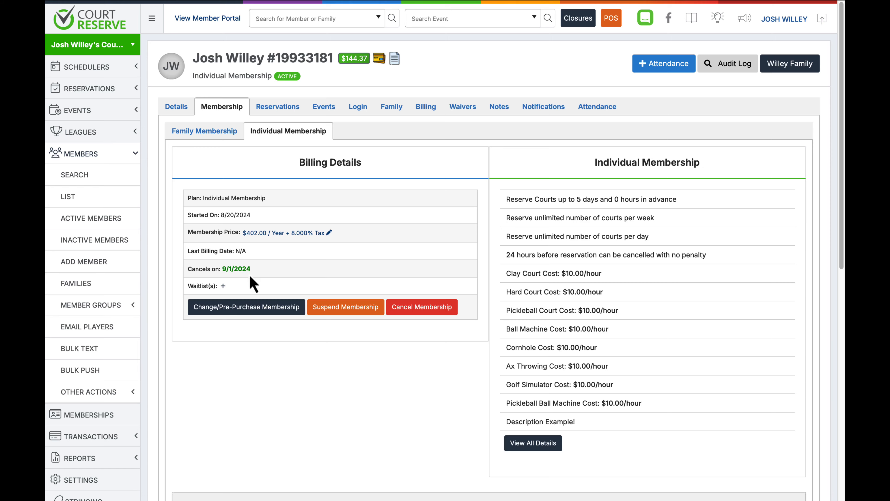
Start a membership change for the member to Premium Membership, registering as Subscribe to Membership.
click(245, 312)
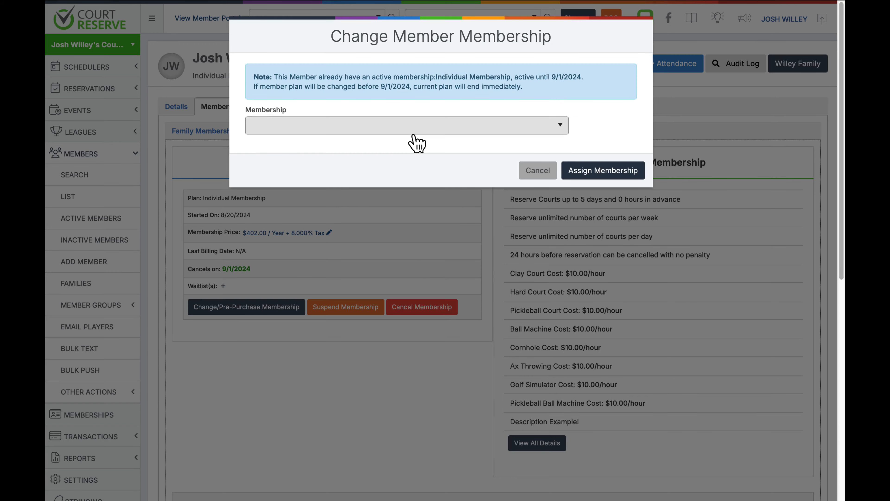
click(413, 129)
scroll(396, 210, down, 2)
click(395, 199)
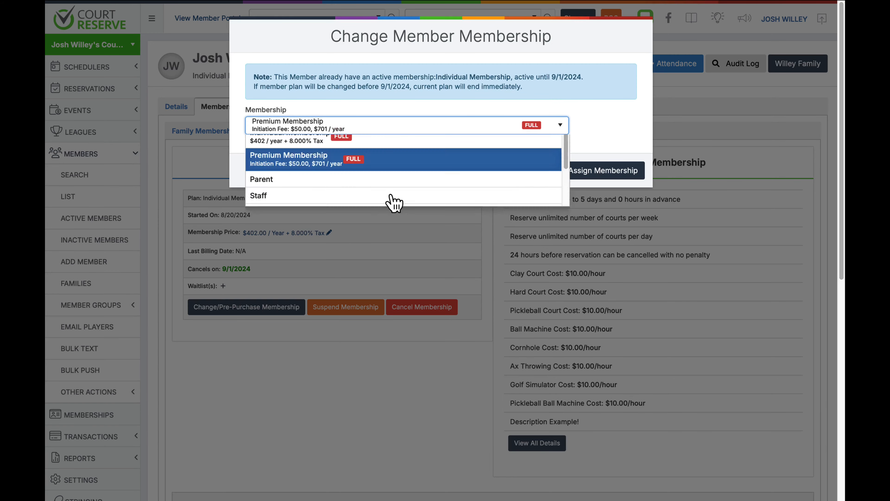
click(286, 178)
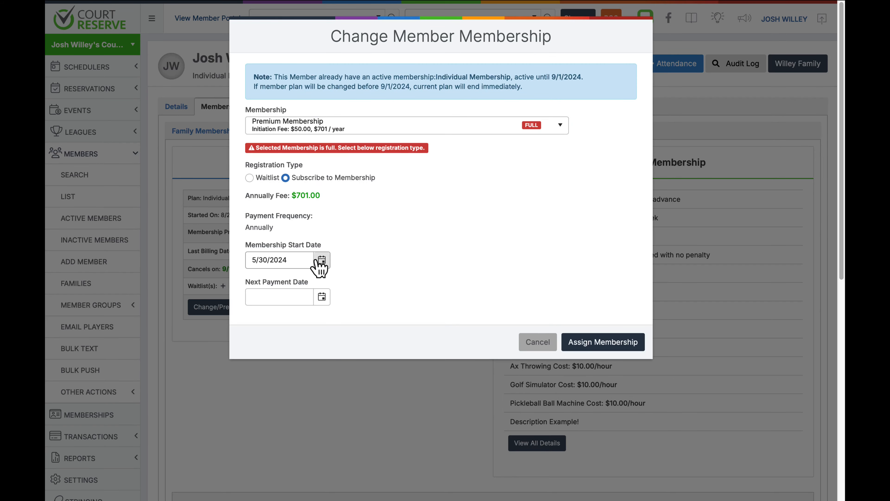
Set the Premium Membership's start date to 9/1/2024 and assign it as the member's upcoming membership.
click(322, 260)
click(317, 285)
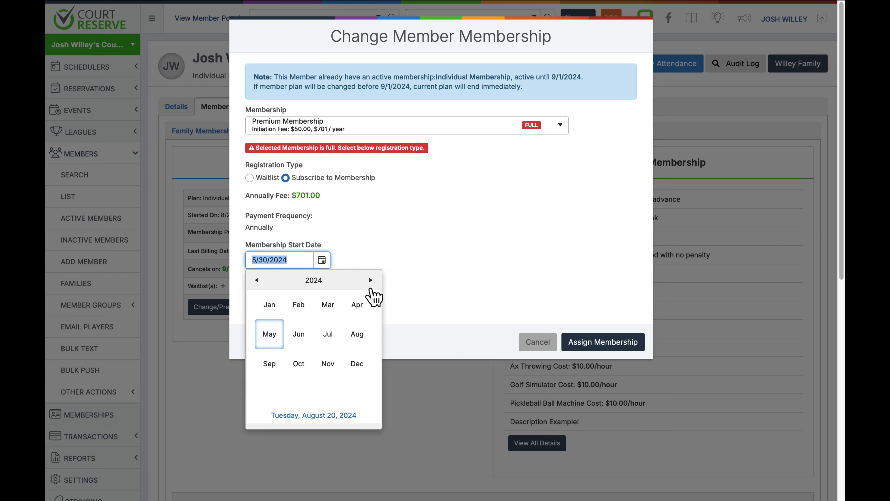
click(269, 364)
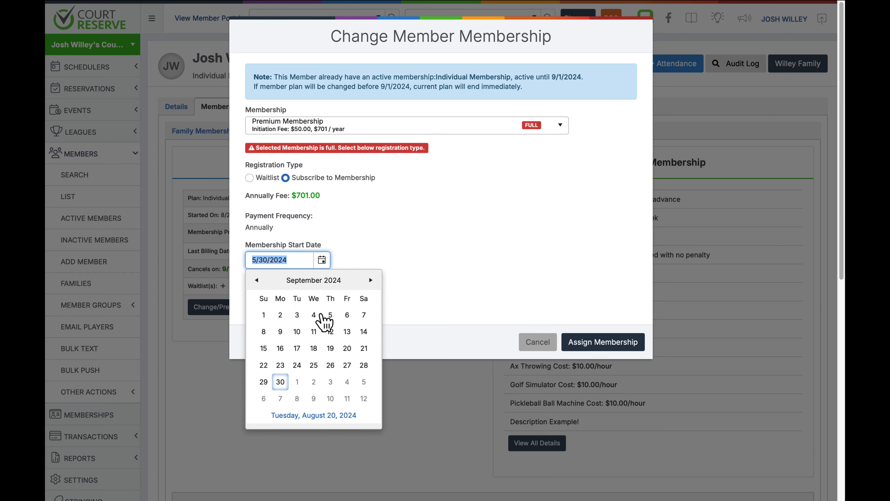
click(263, 313)
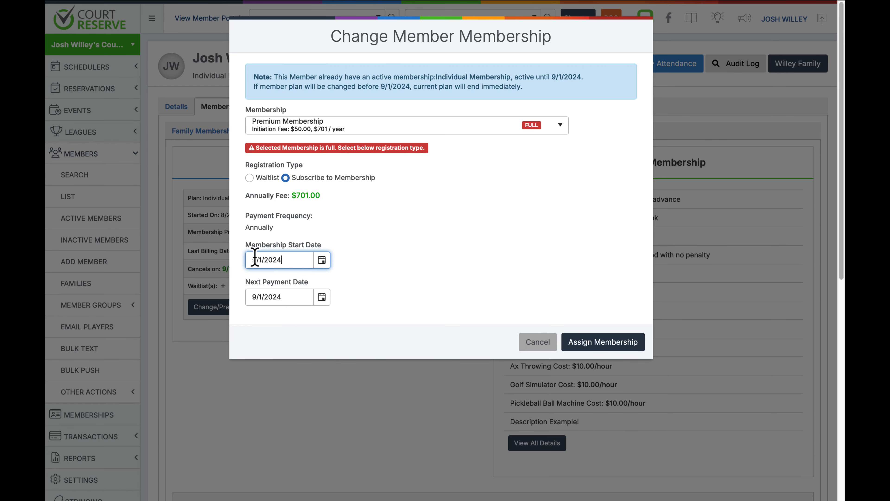
click(374, 239)
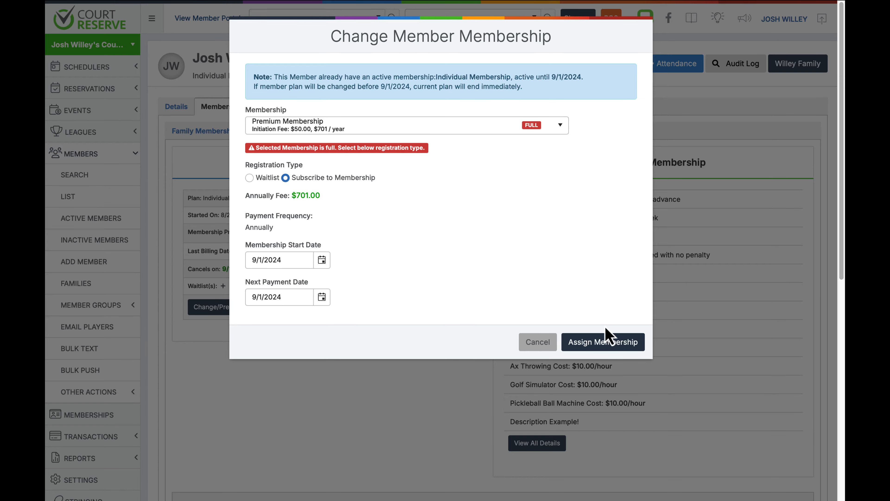
click(605, 341)
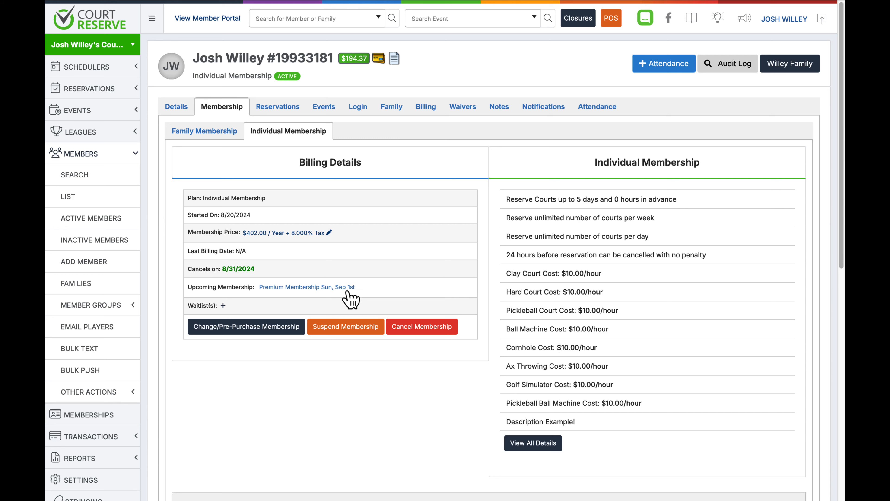
Suspend the member's Individual Membership without a reason, and reactivate it with the next payment date kept at 9/1/2024.
click(343, 327)
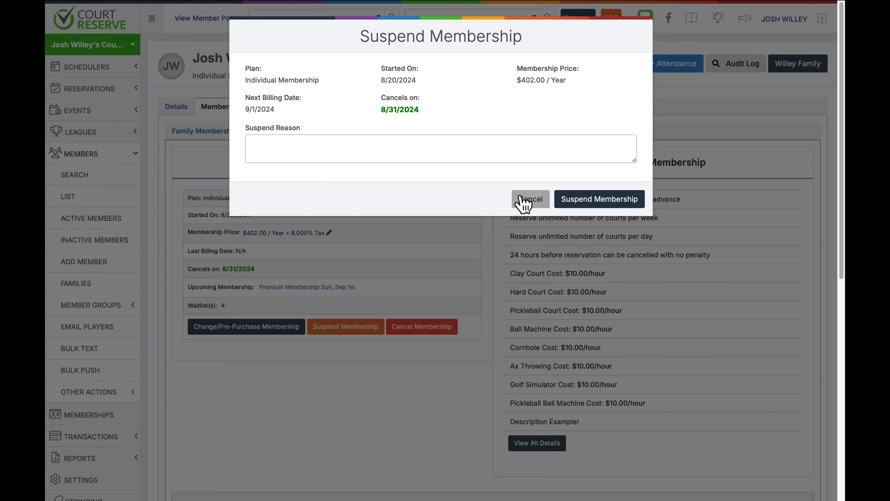
click(583, 203)
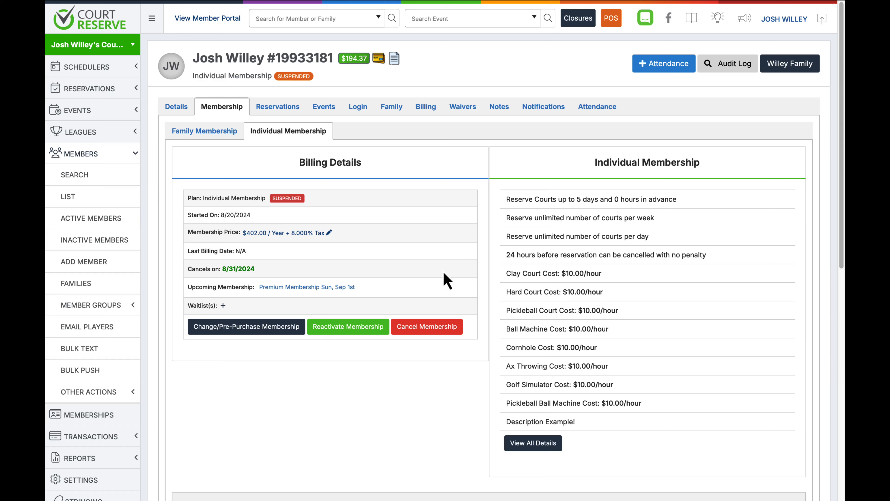
click(336, 328)
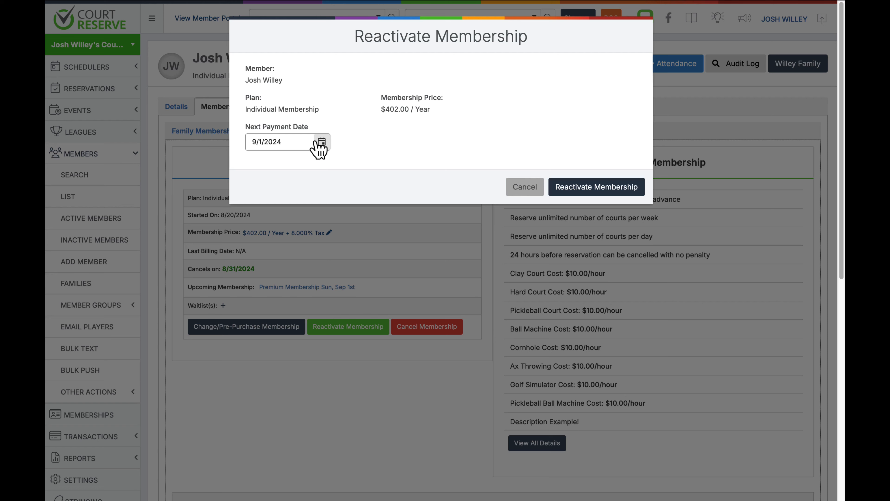
click(320, 142)
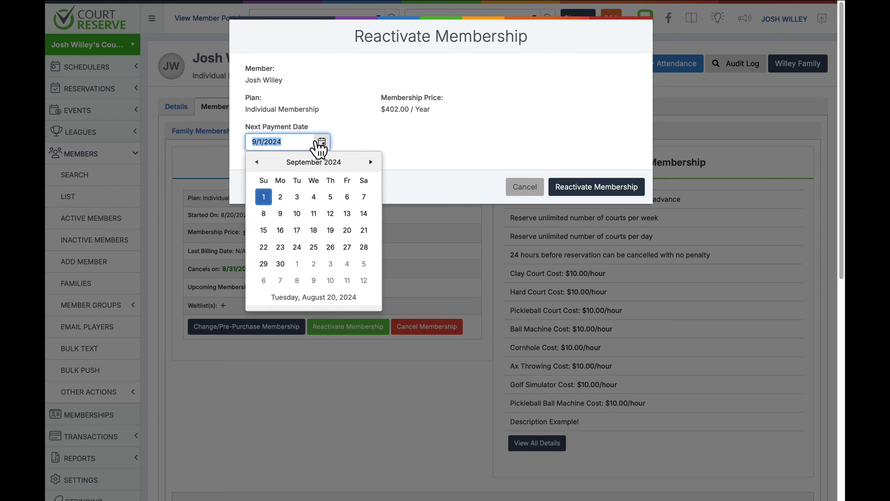
click(424, 143)
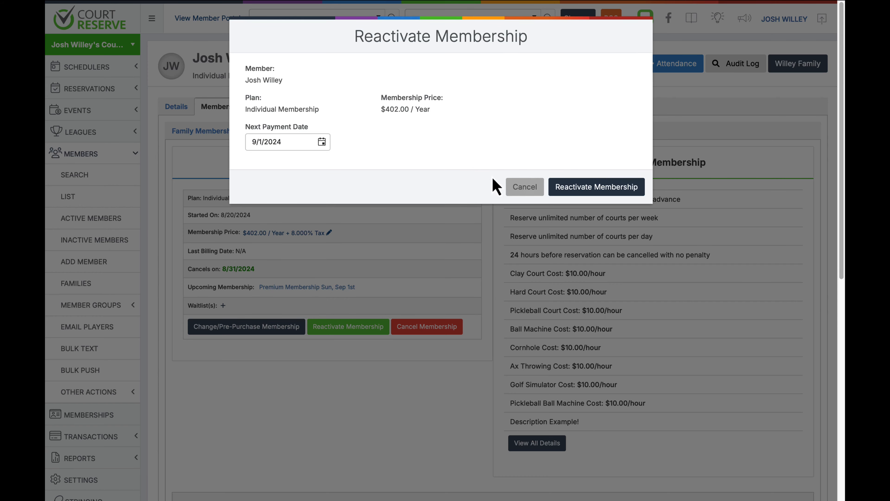
click(522, 187)
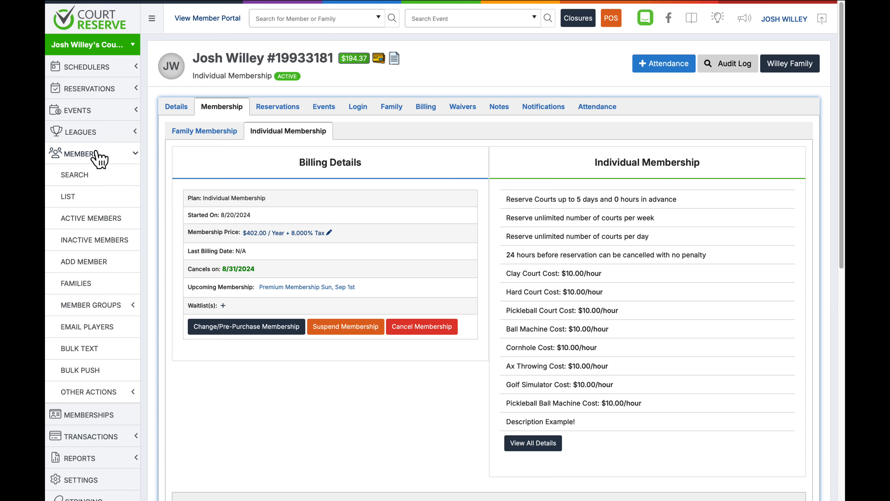
Open the families list and select the last family in it.
click(78, 288)
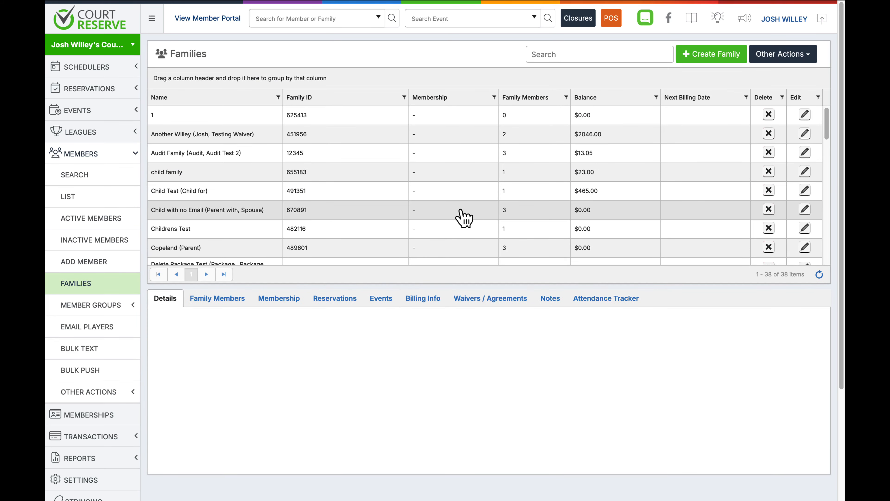
scroll(463, 216, down, 3)
scroll(463, 217, down, 1)
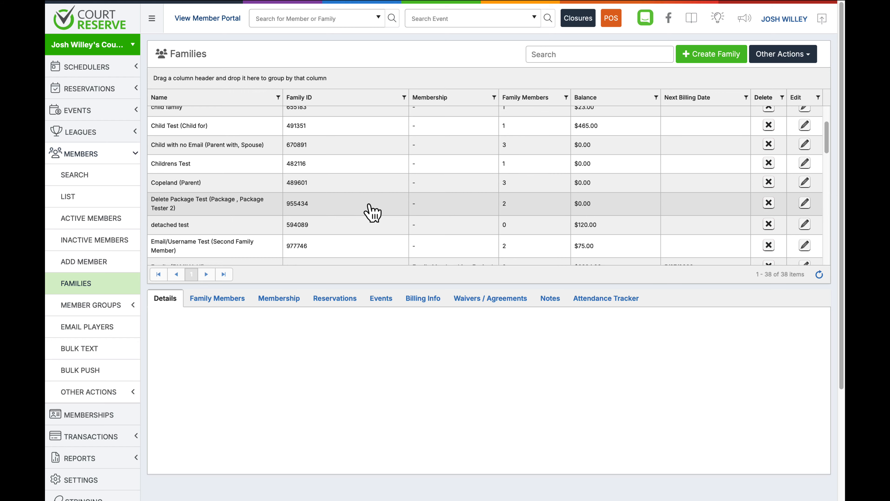
scroll(308, 155, up, 4)
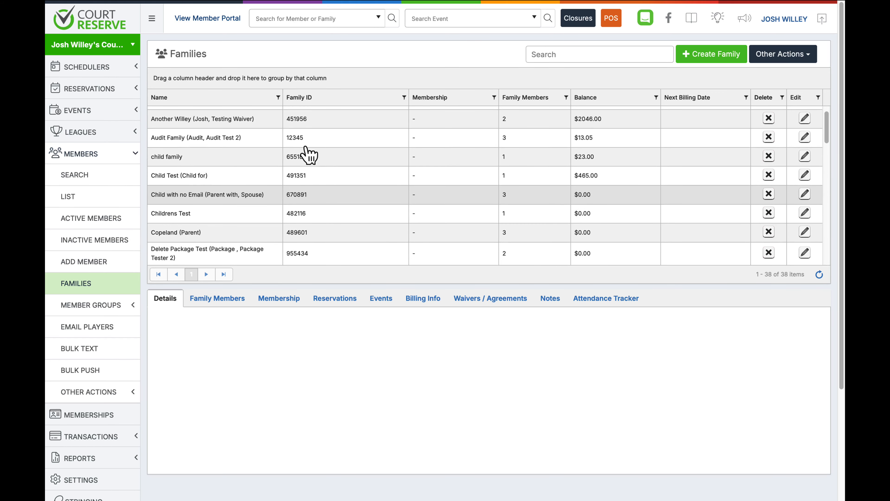
scroll(261, 140, down, 8)
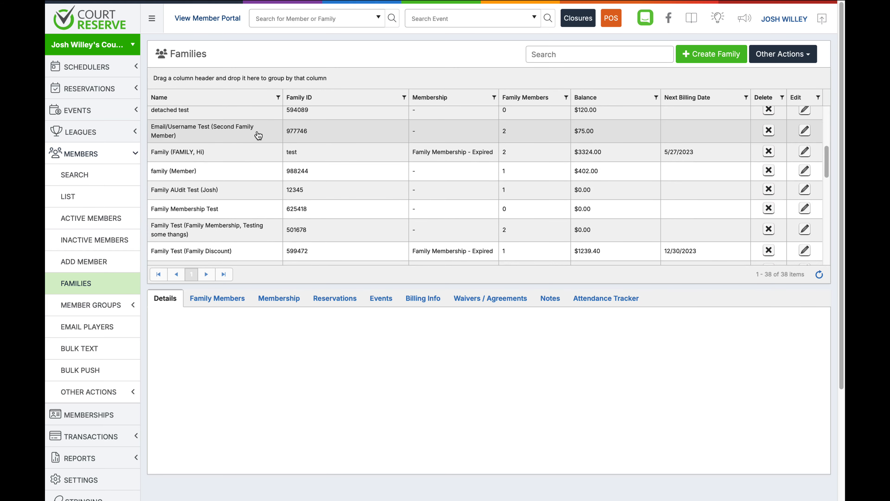
scroll(266, 197, down, 10)
click(275, 258)
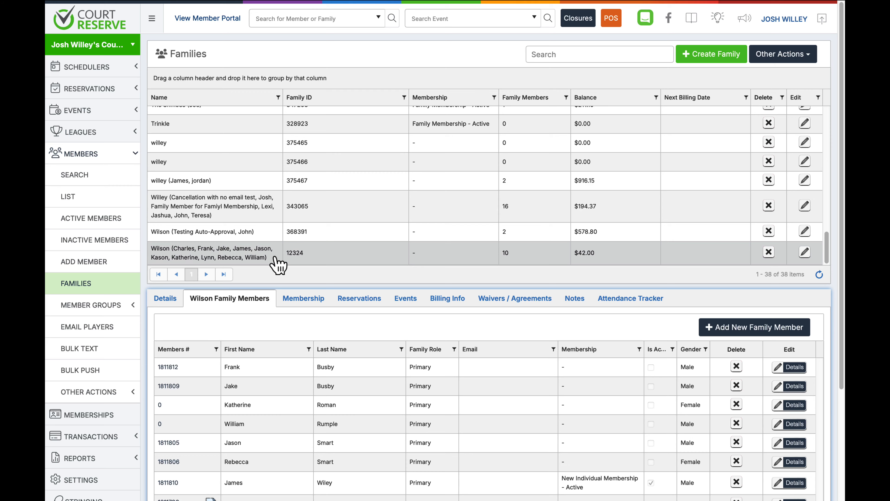
Review the selected family's details, family members and membership.
click(165, 298)
scroll(286, 302, down, 1)
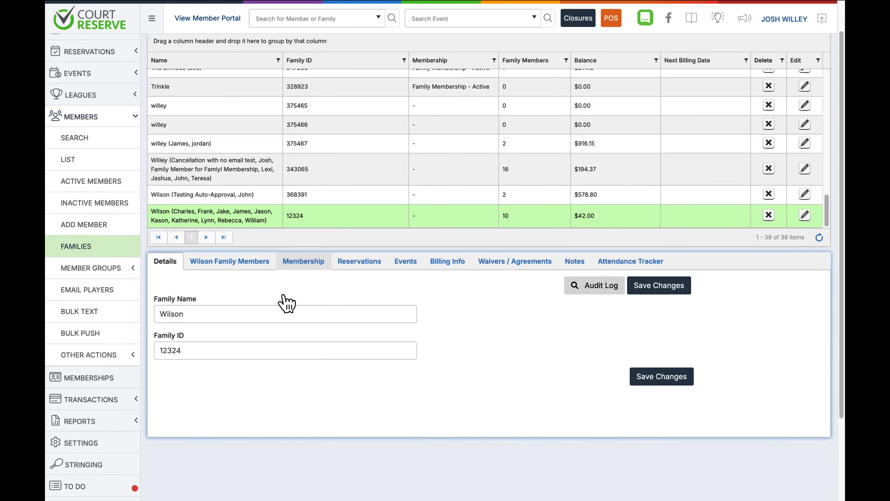
click(231, 263)
scroll(274, 308, down, 2)
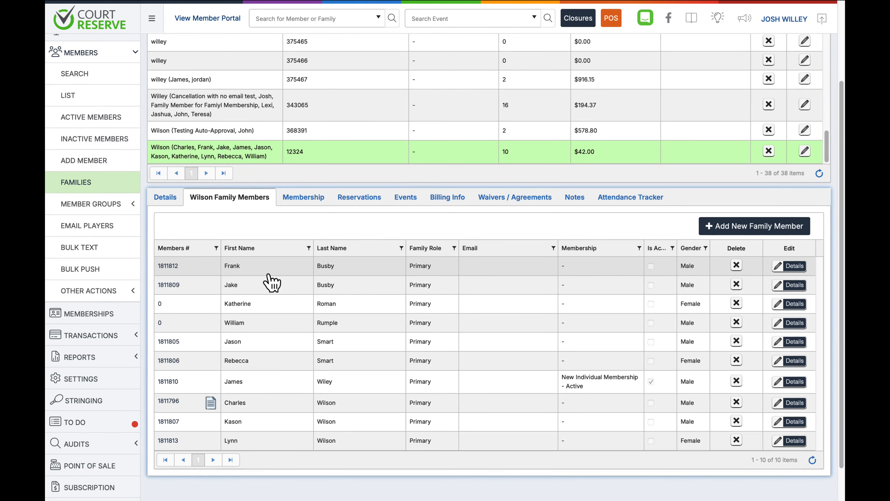
click(304, 197)
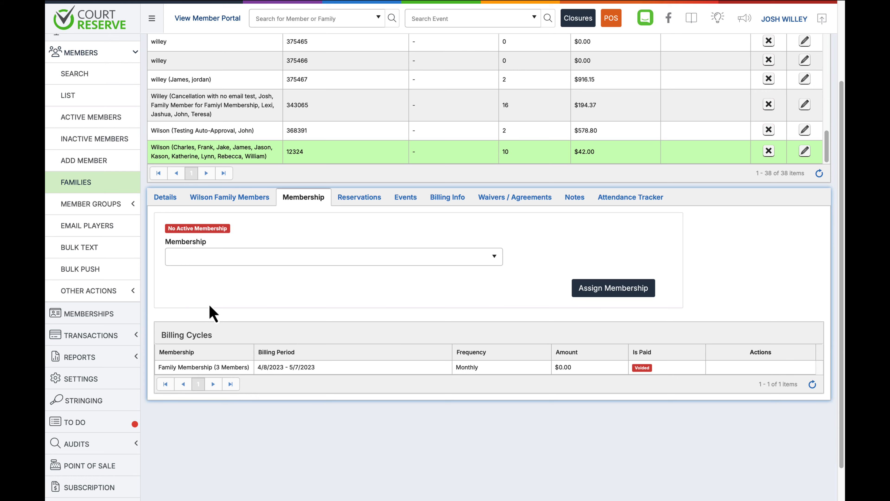
click(247, 198)
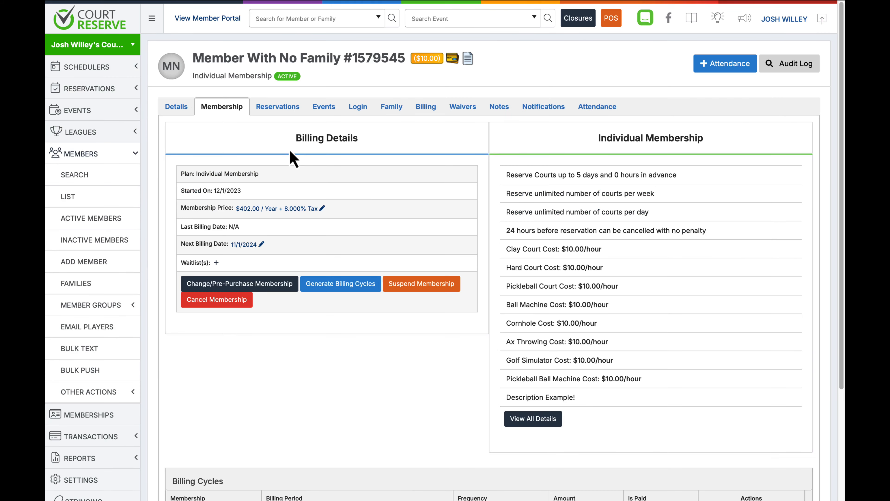
In the family settings of the member without a family, search for a family by surname and choose the first match.
click(390, 119)
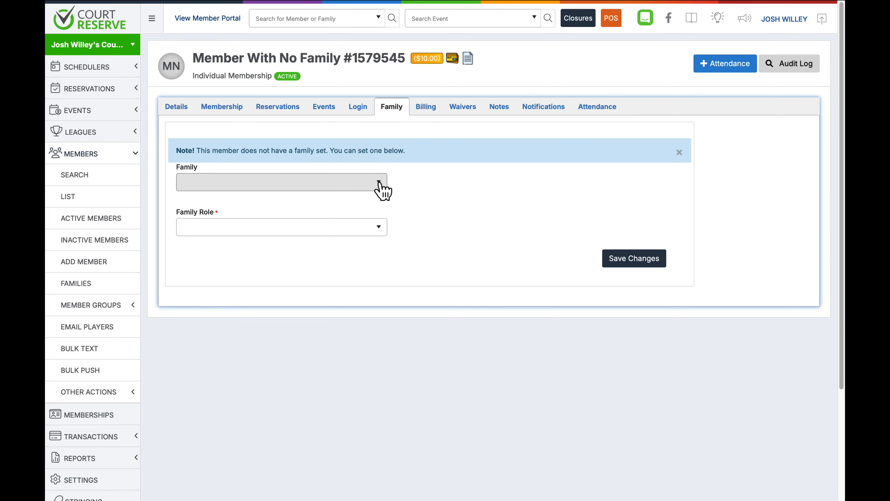
click(236, 185)
text(Willey)
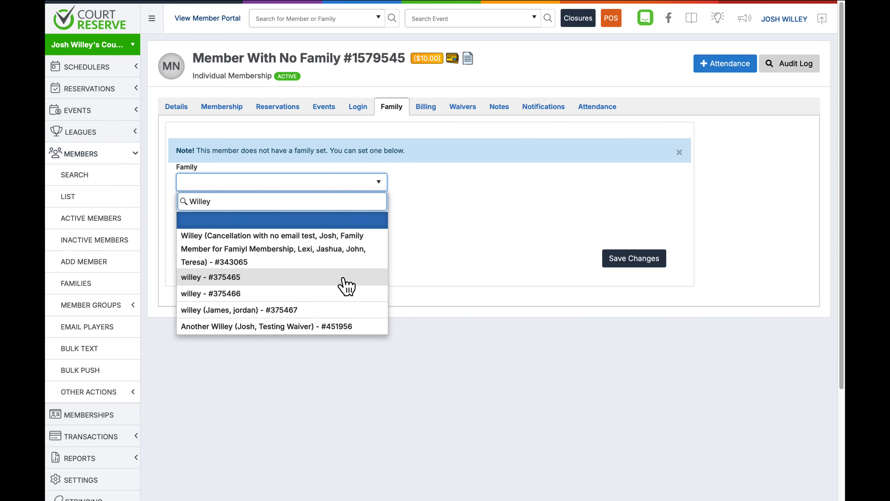
click(197, 247)
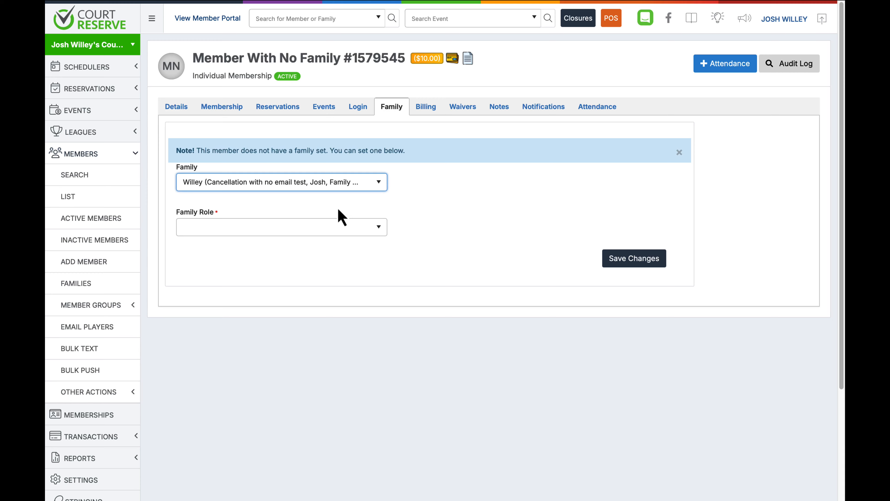
Look up a new, unlisted family name for the member, dismiss it without adding the family, and check the family role options.
click(378, 182)
text(New Wil)
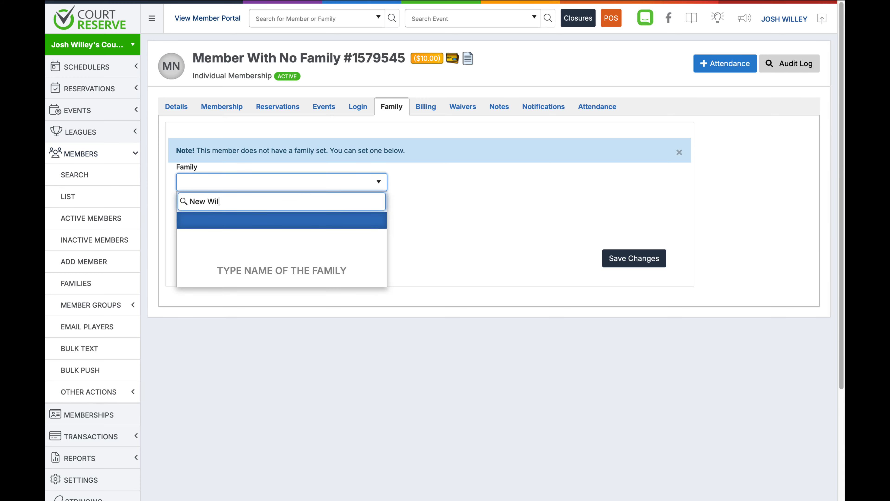
text(ley Name)
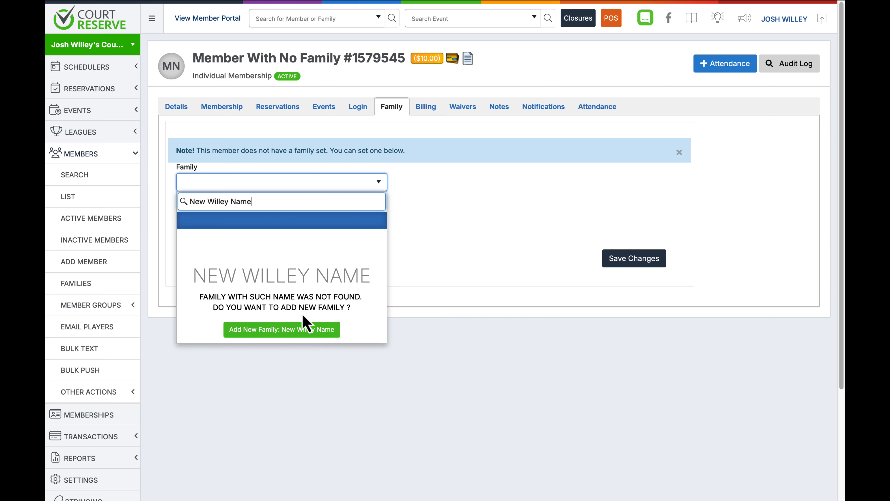
click(438, 261)
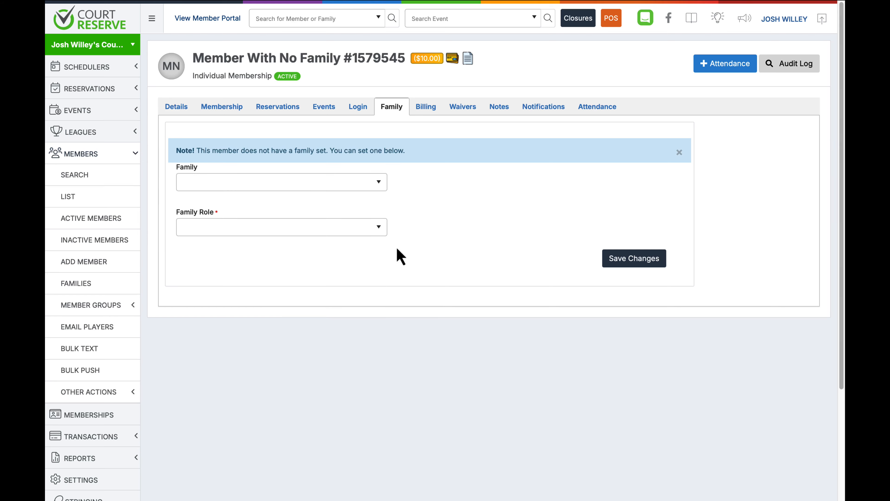
click(376, 227)
click(377, 228)
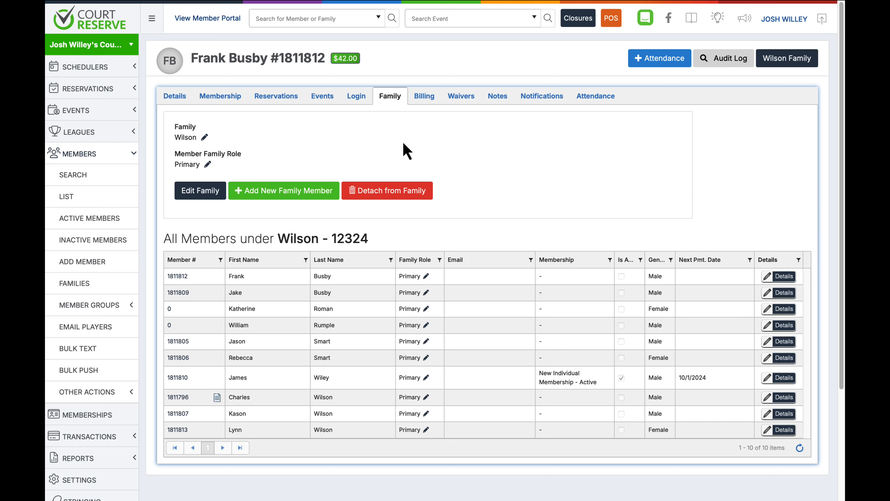
View the family member's billing transactions and family details, and return to the families list.
click(426, 99)
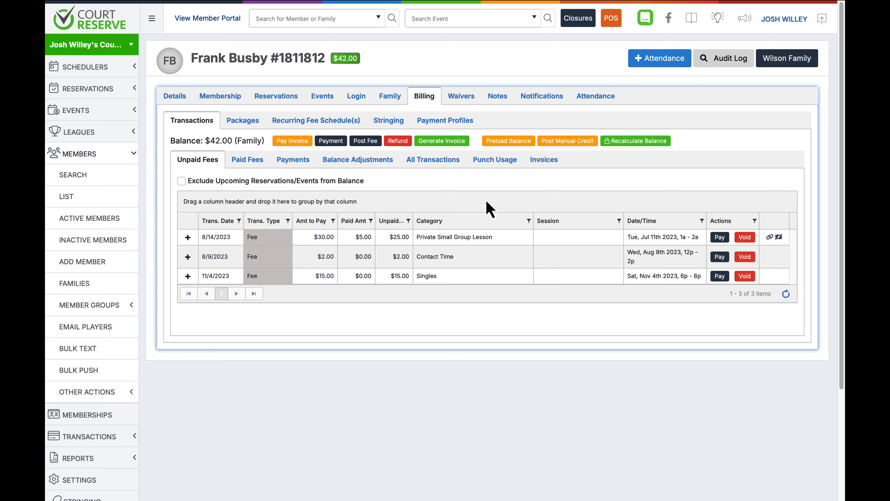
click(389, 98)
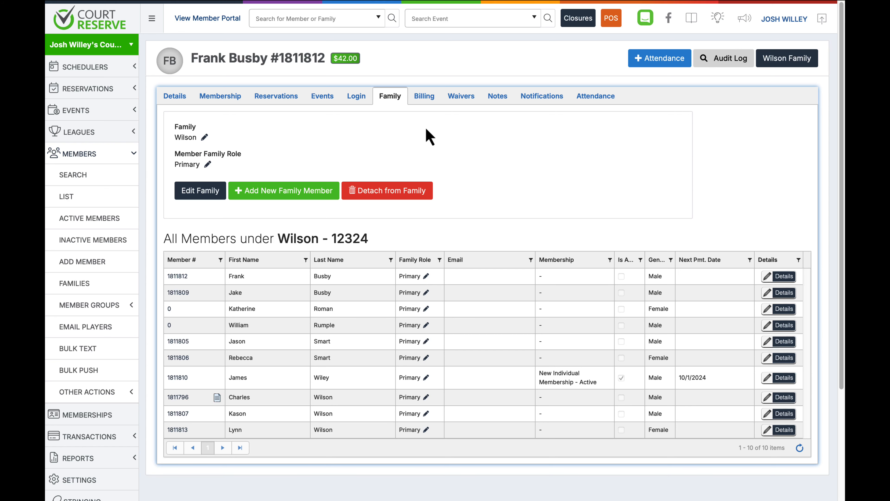
click(100, 288)
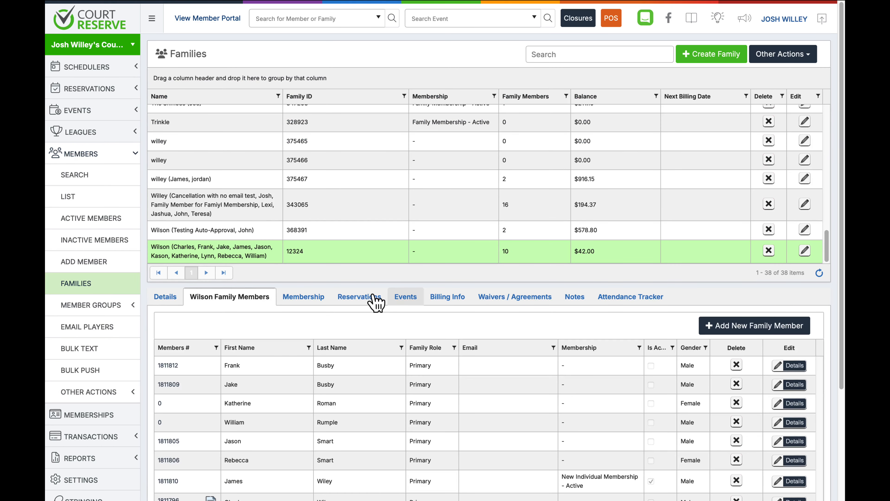
Review the selected family's reservations, events, billing info, waivers and agreements, notes and attendance tracker.
click(373, 301)
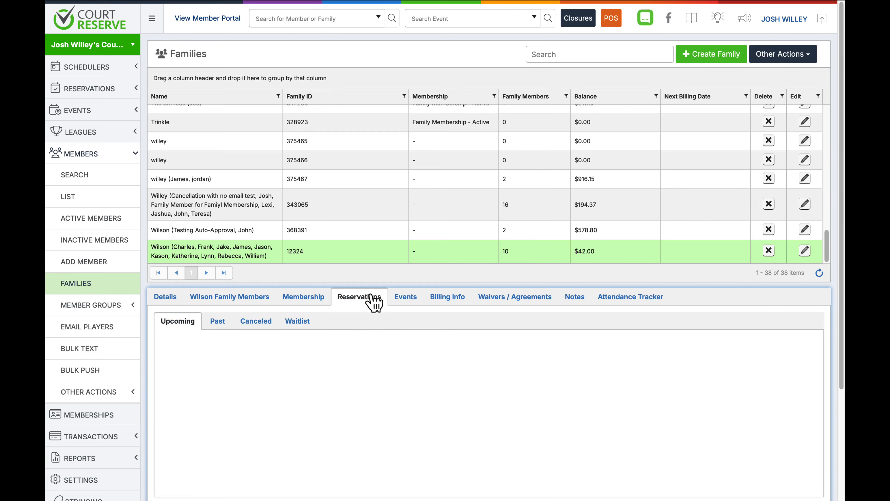
scroll(372, 301, down, 2)
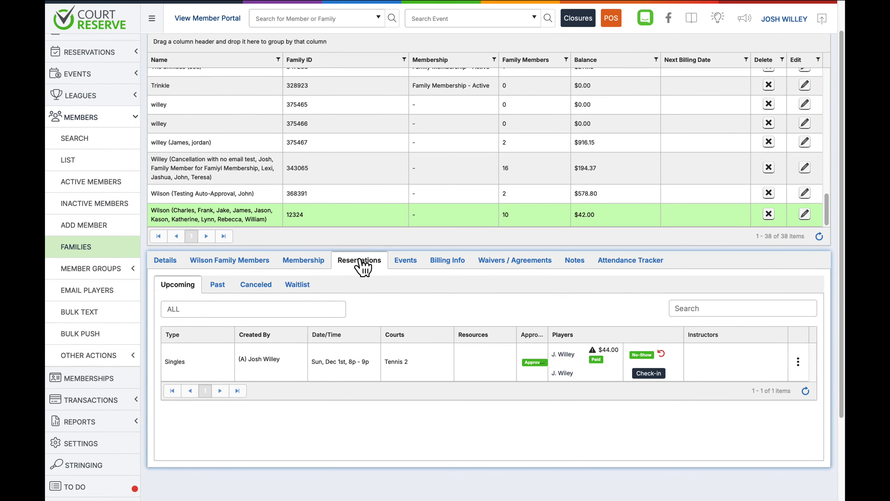
click(407, 263)
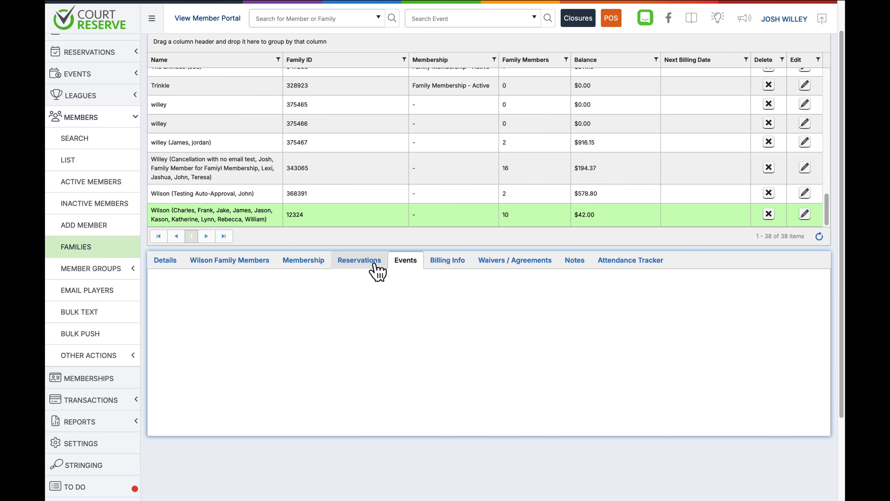
click(446, 269)
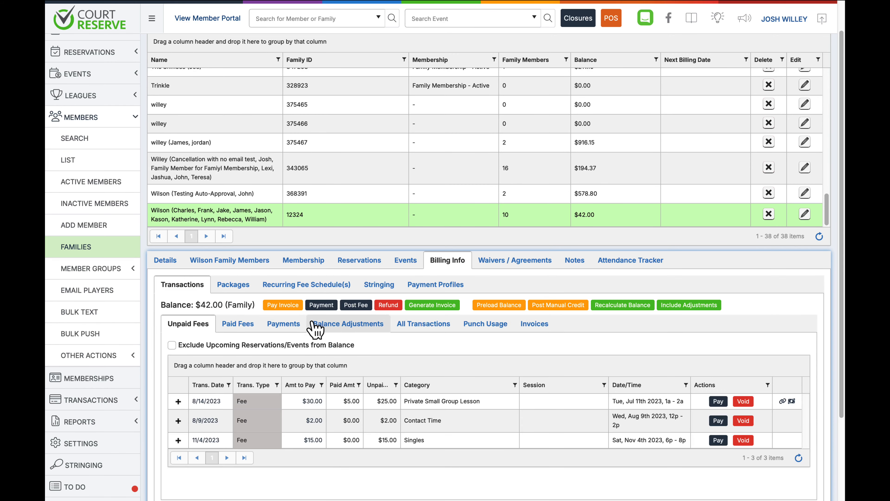
click(524, 269)
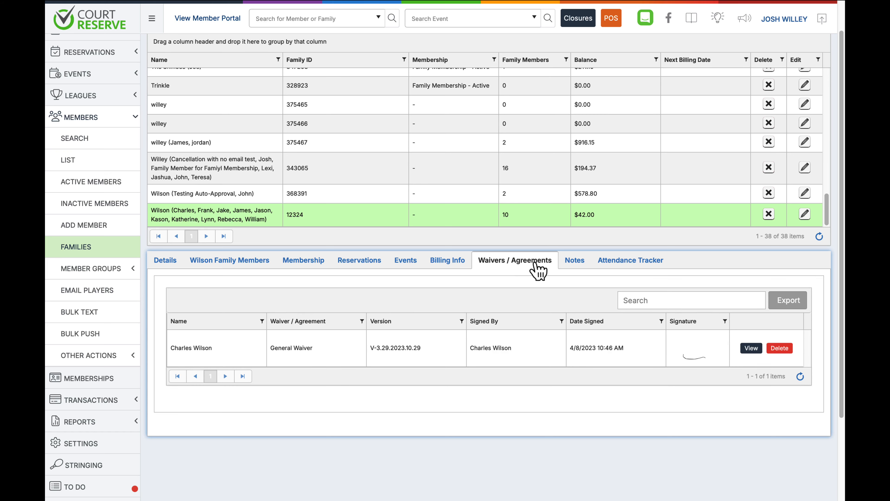
click(572, 263)
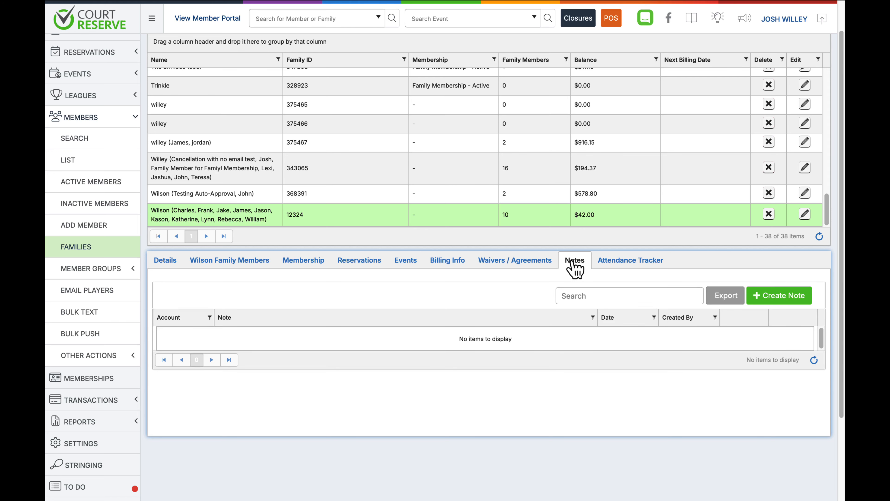
click(619, 267)
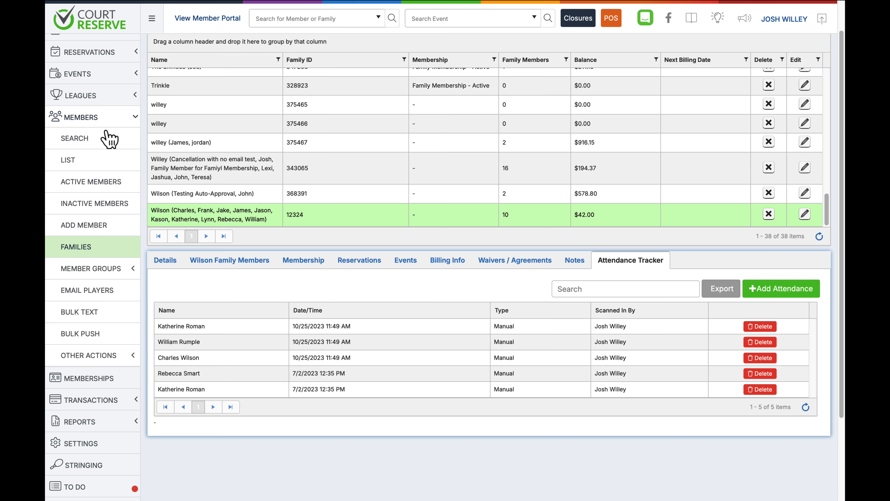
Start a new member group under all member groups, named Member Directory, with the group type Dynamic.
click(92, 268)
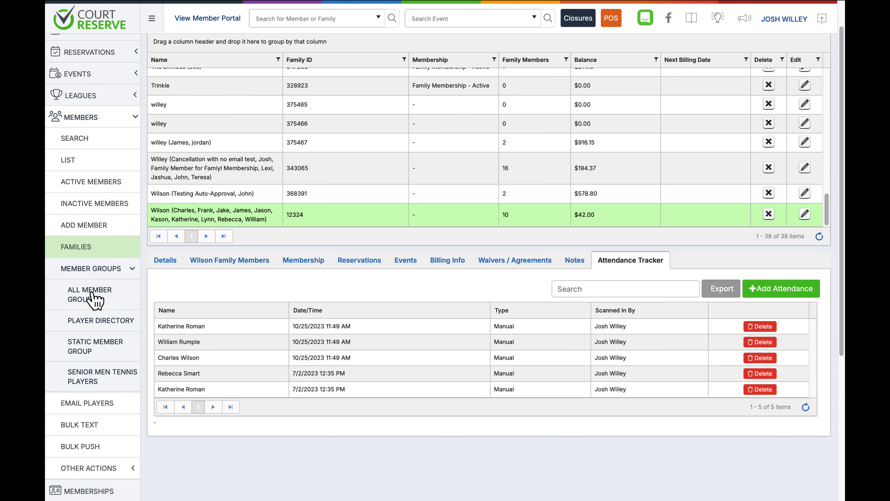
click(92, 298)
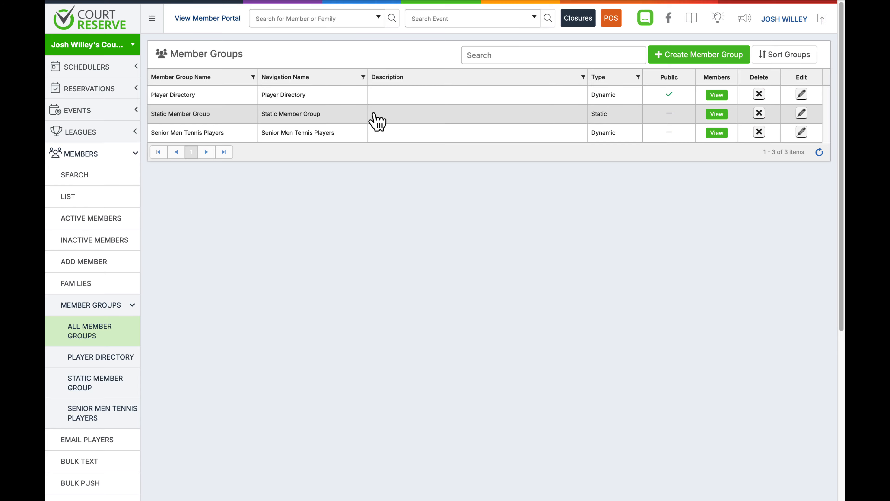
click(688, 67)
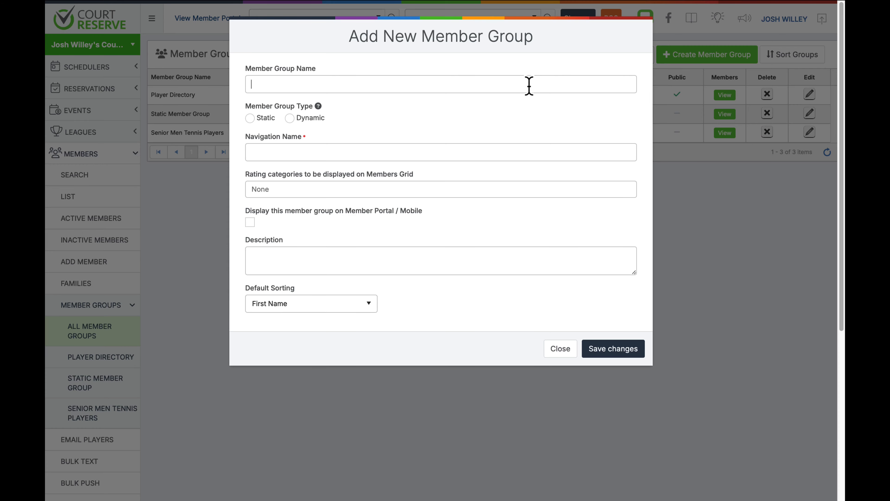
click(519, 85)
text(Member Directory)
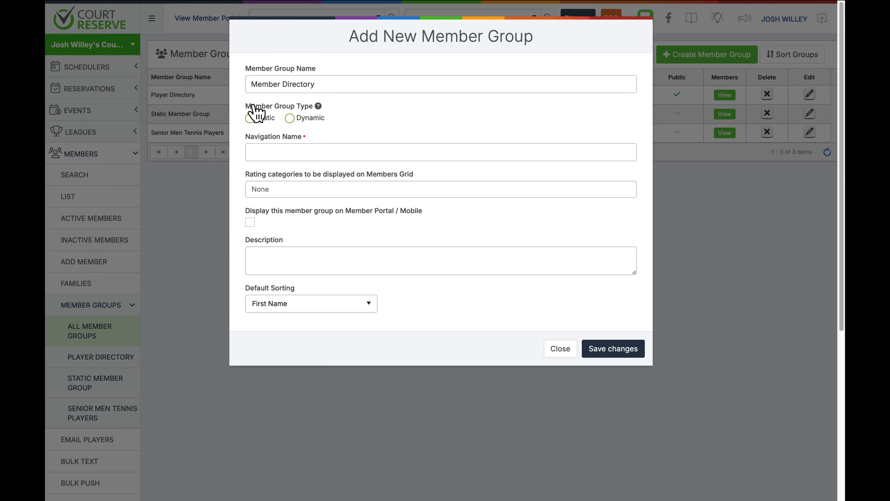
click(250, 118)
click(291, 119)
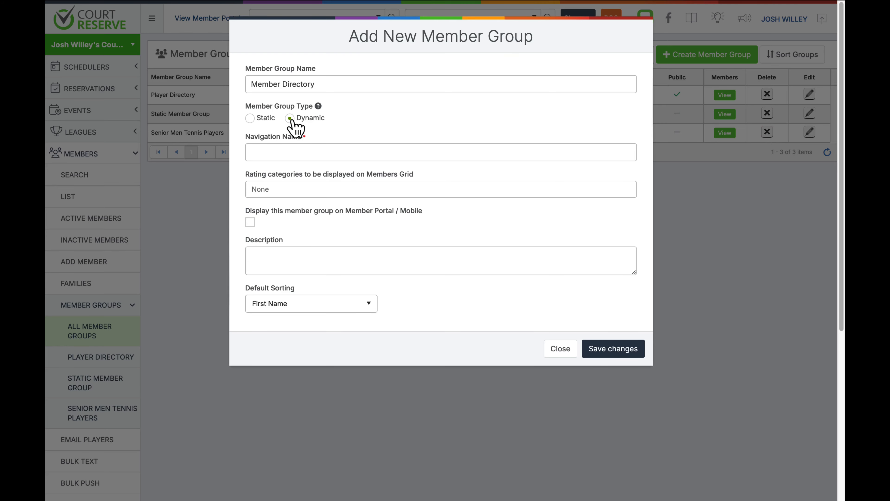